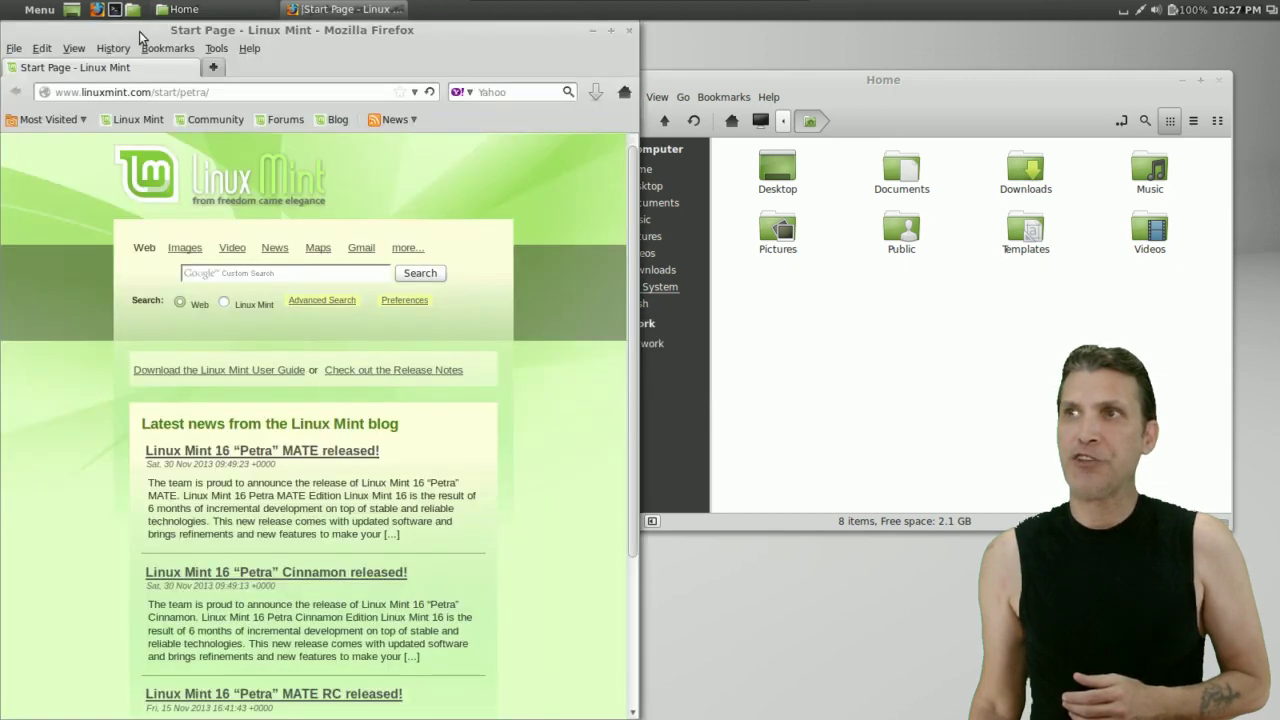
# Tile the Home window to the right half of the desktop and return both it and the Firefox window to floating windows
pyautogui.moveTo(689, 74); pyautogui.dragTo(1277, 120)
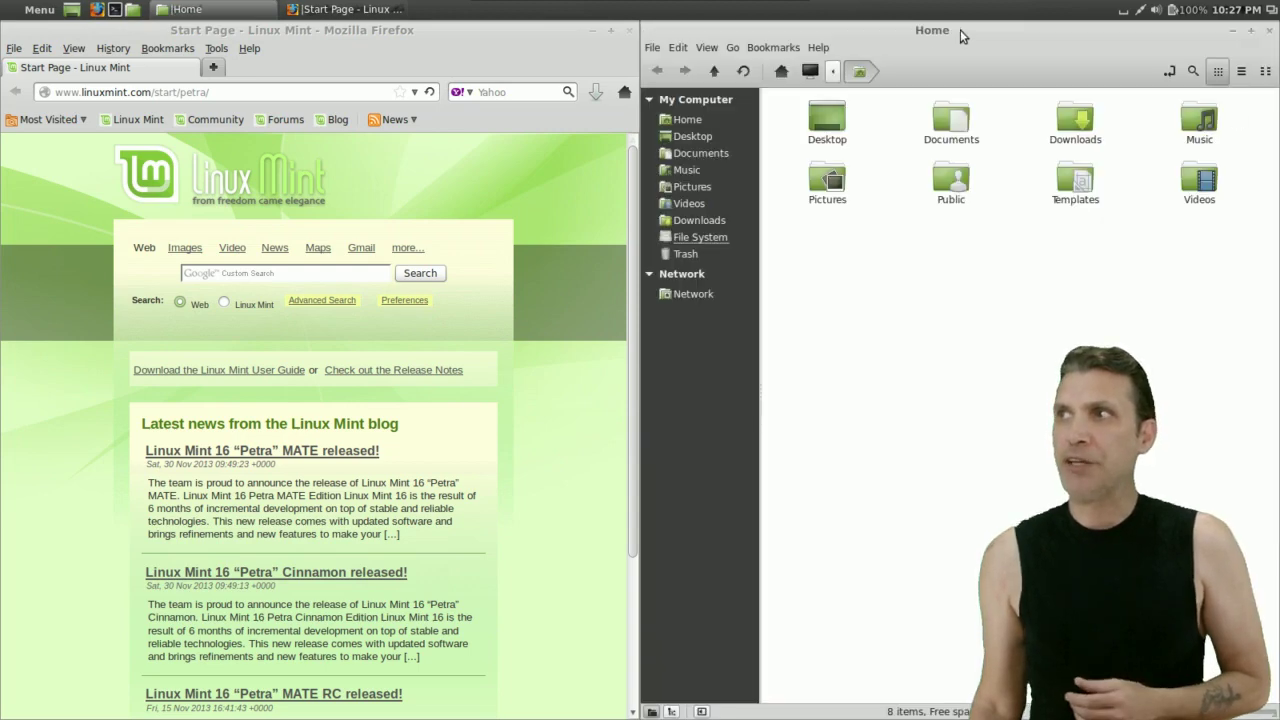
pyautogui.press('super+Down')
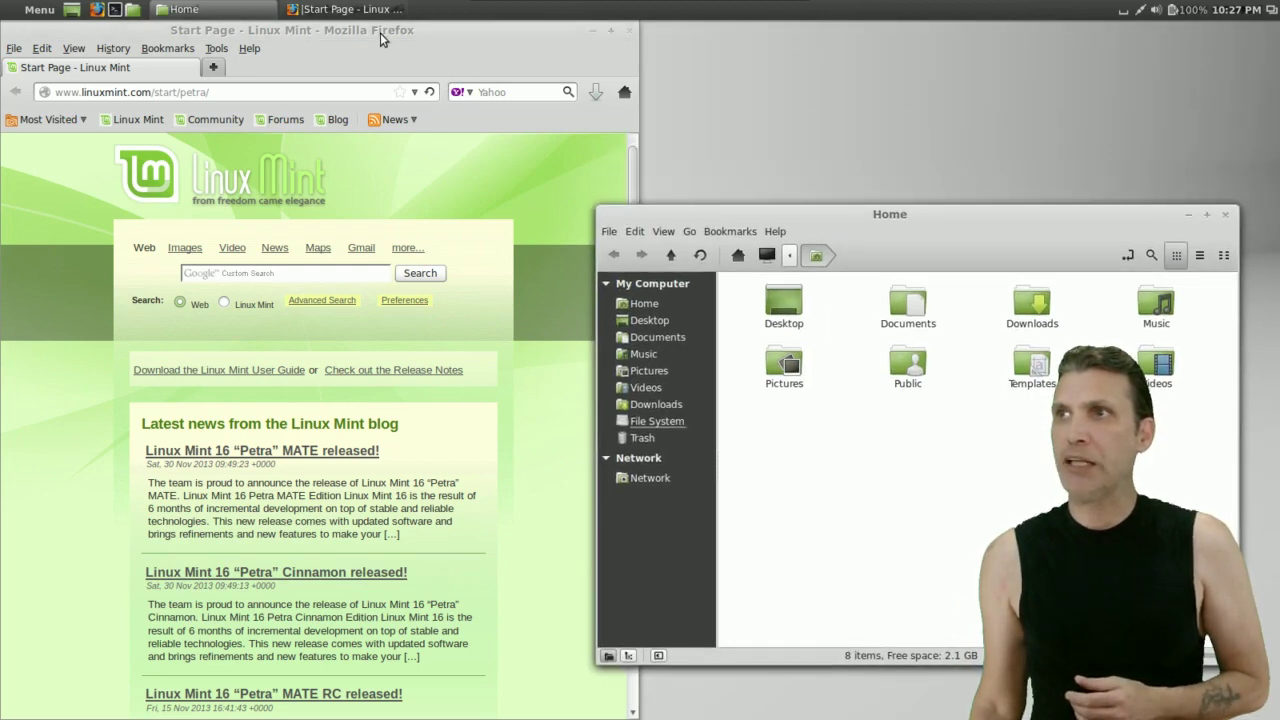
pyautogui.moveTo(382, 30); pyautogui.dragTo(483, 145)
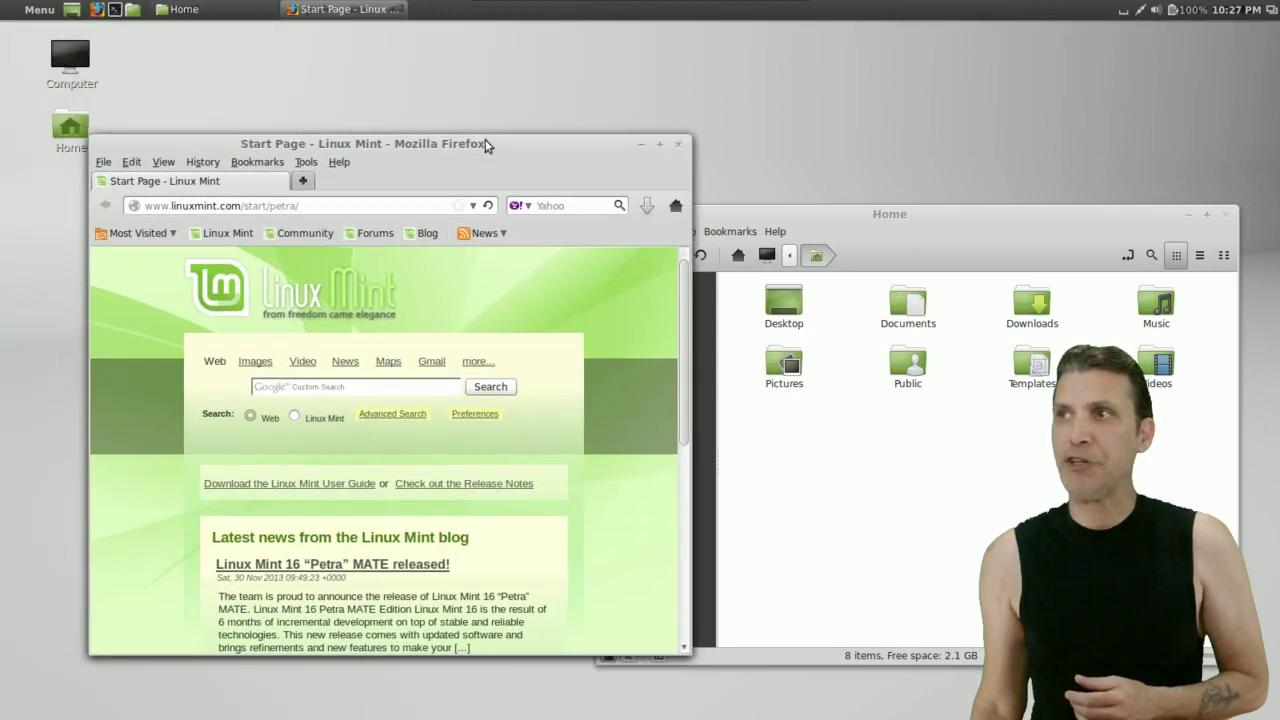
# Close the Firefox start page window and the Home file manager window
pyautogui.click(679, 147)
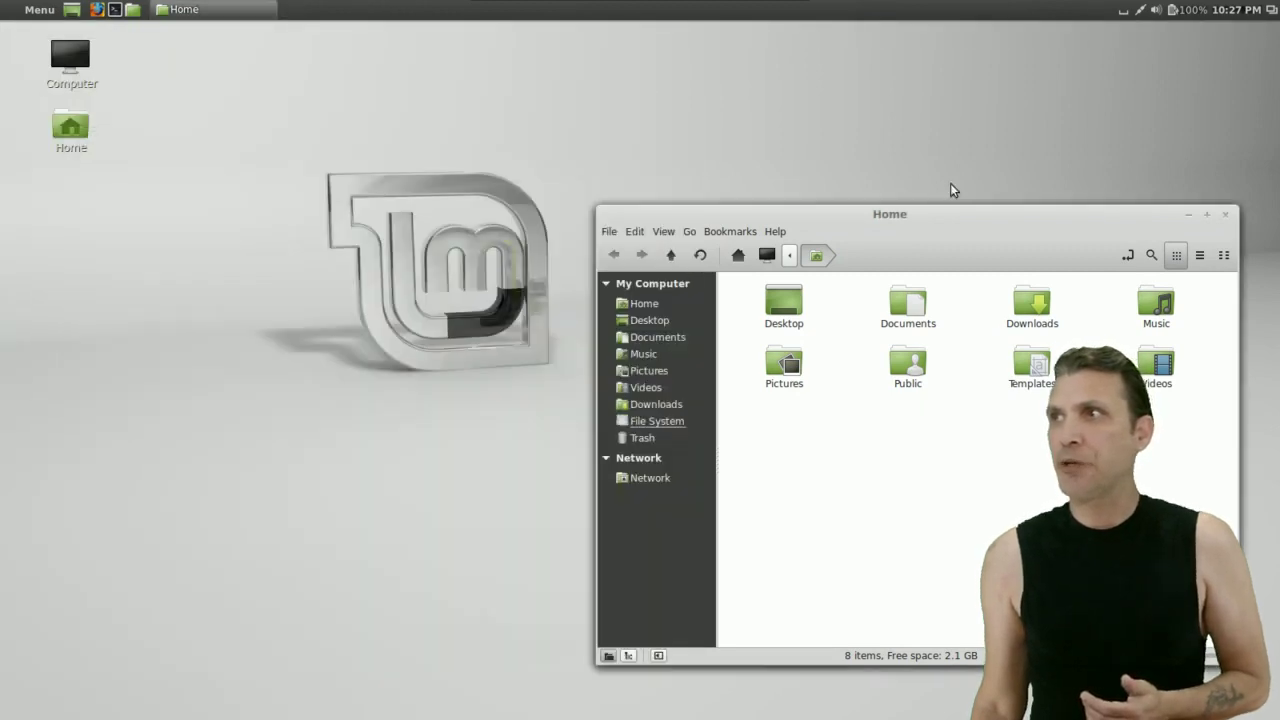
pyautogui.click(1226, 215)
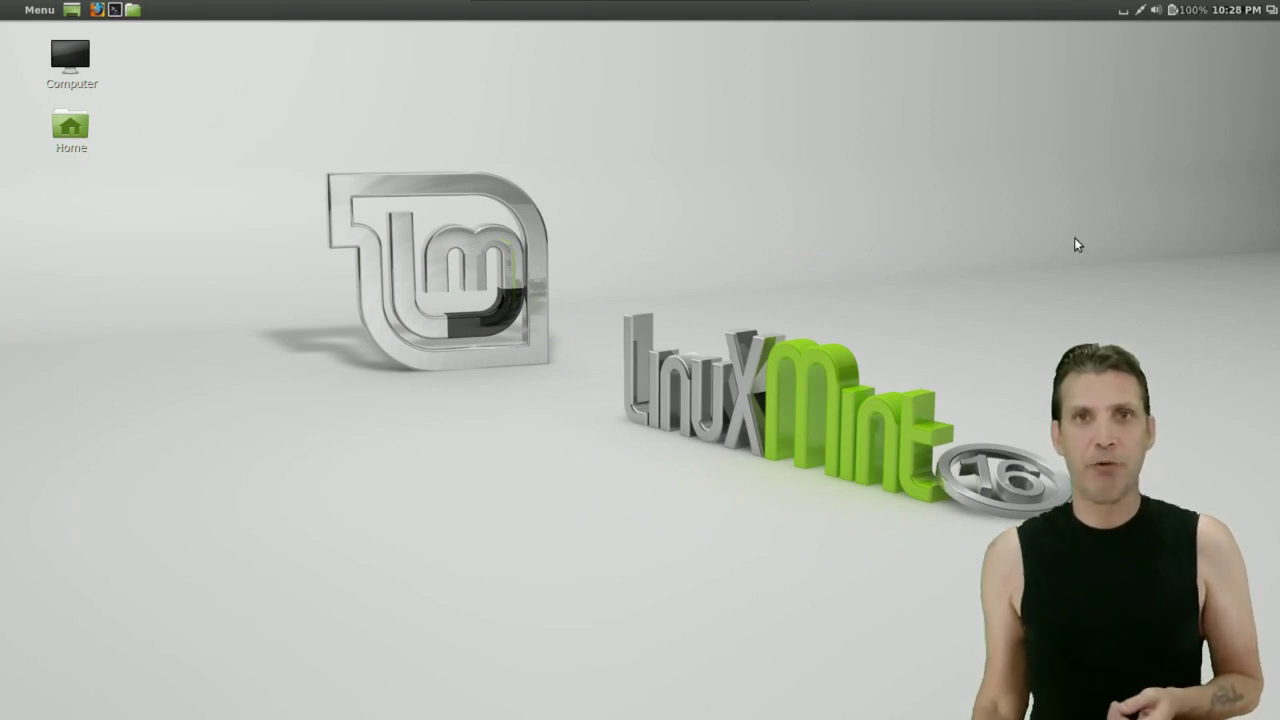
# Open the Themes section of System Settings and apply the Mint-X theme
pyautogui.moveTo(2, 2)
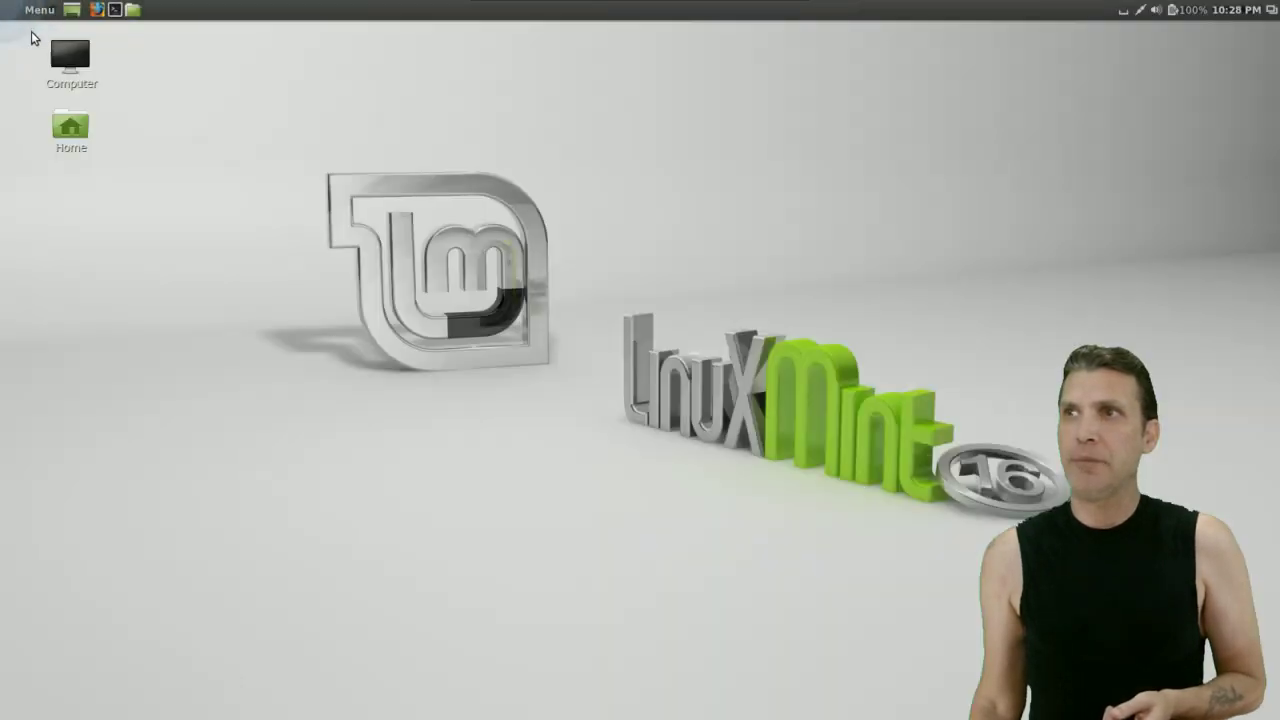
pyautogui.click(41, 14)
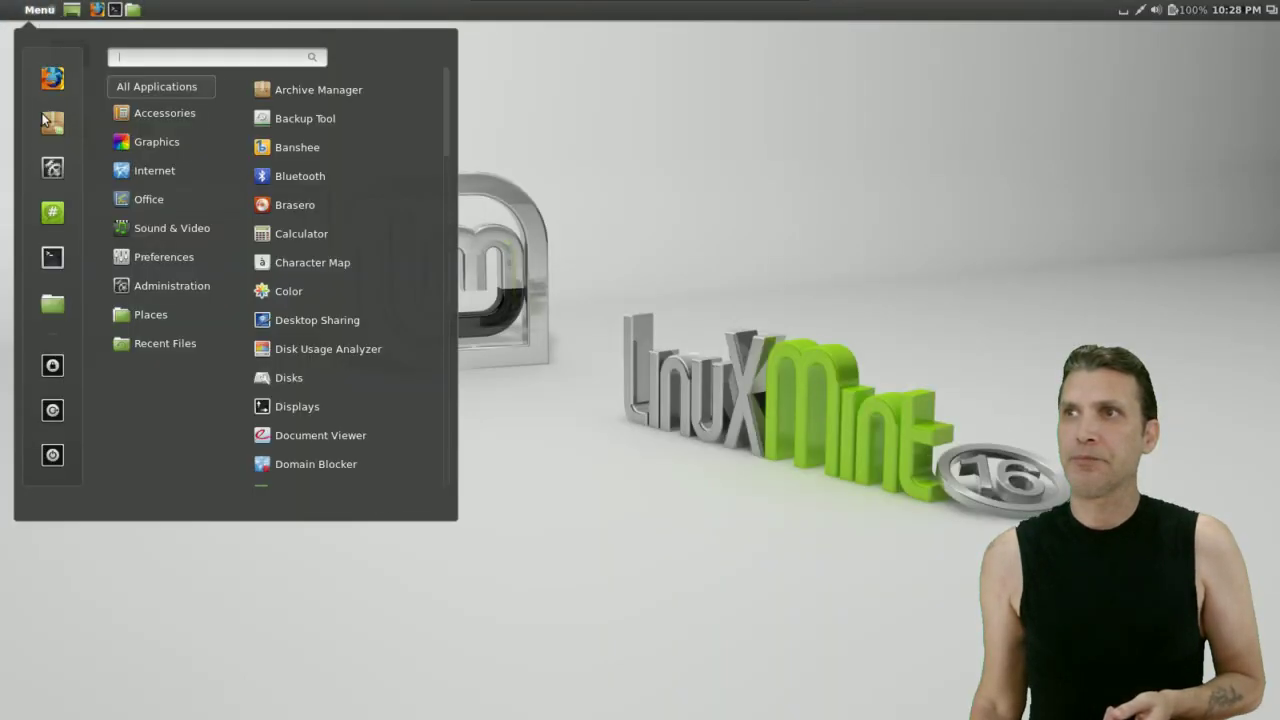
pyautogui.click(50, 171)
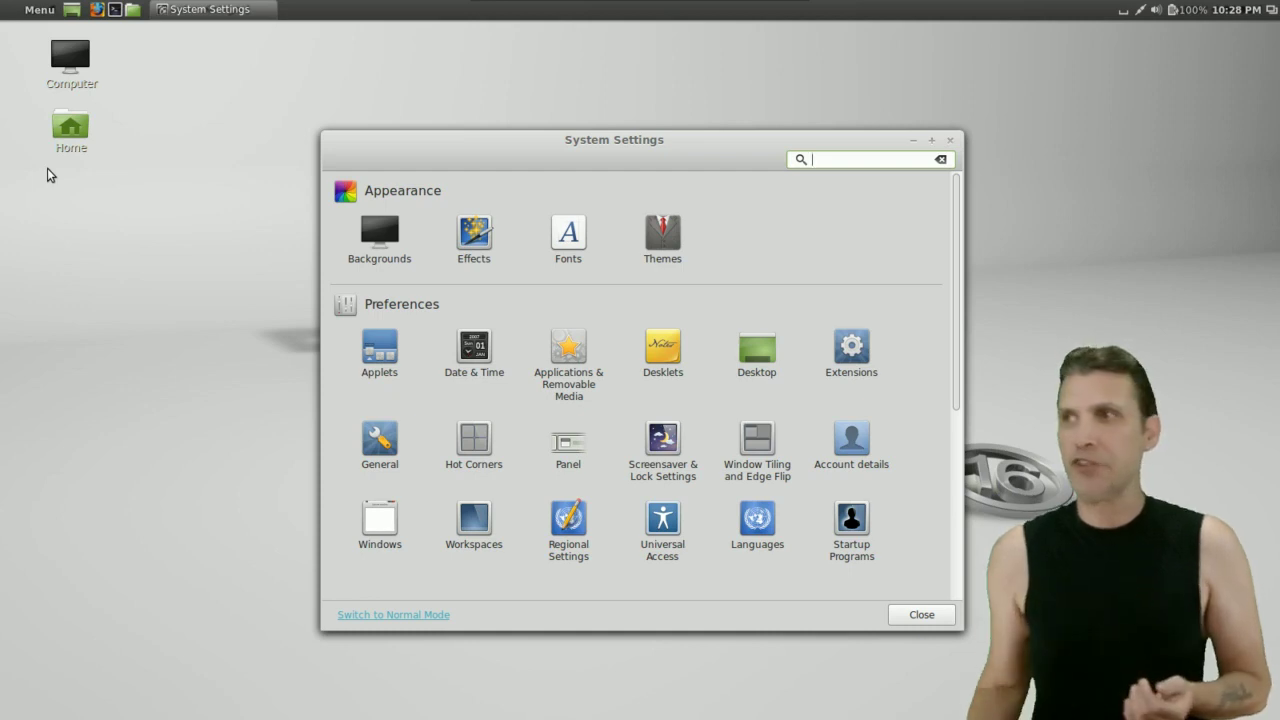
pyautogui.click(669, 240)
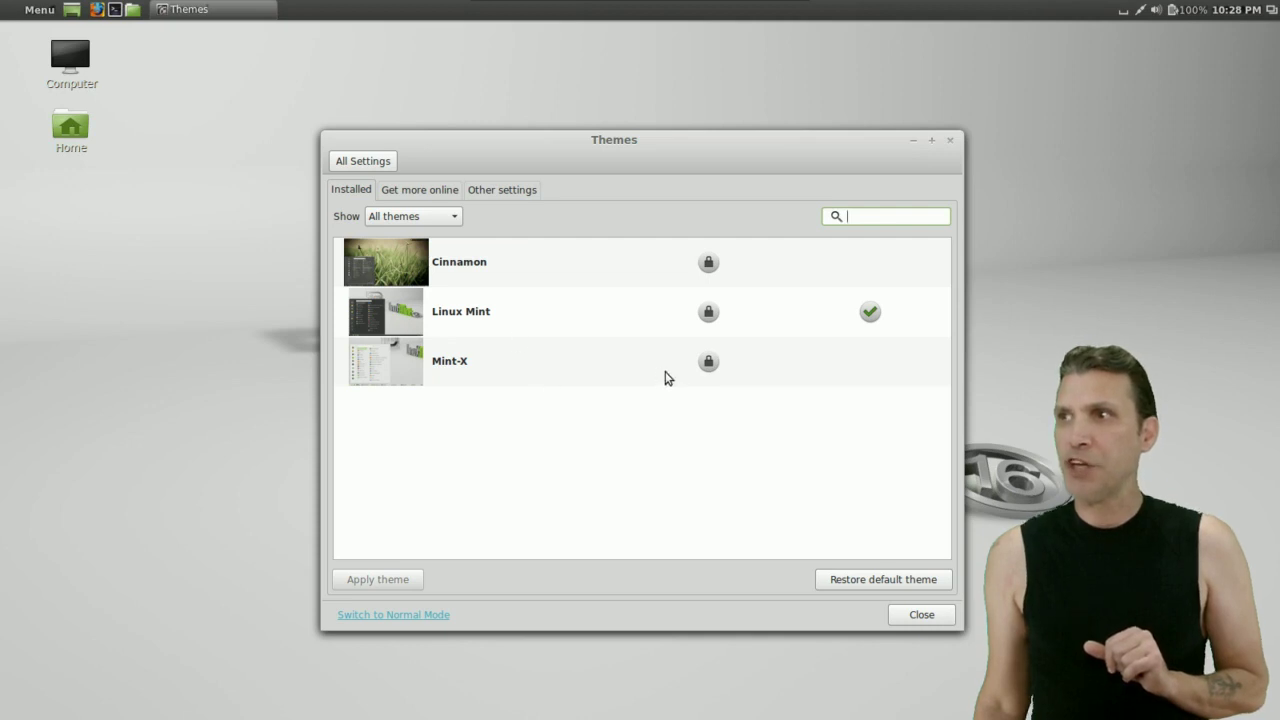
pyautogui.click(832, 364)
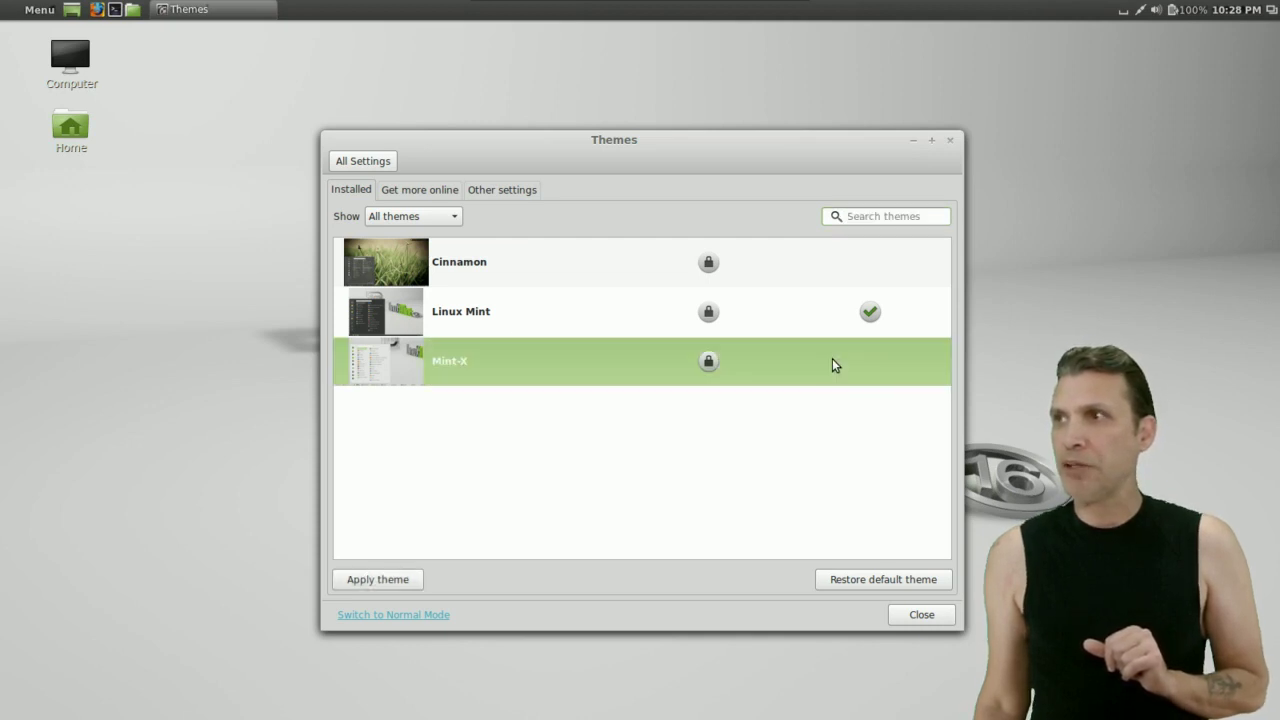
pyautogui.rightClick(868, 376)
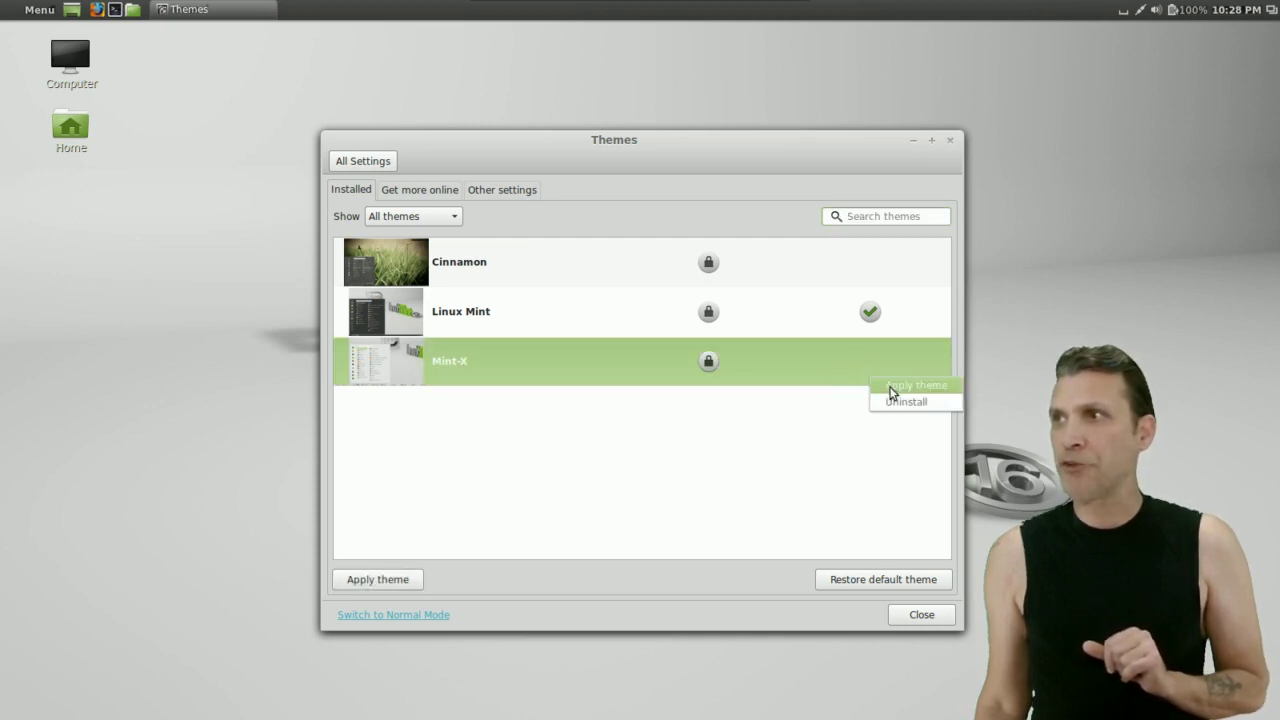
pyautogui.click(890, 389)
# Check how the panel and the applications menu look with the Mint-X theme
pyautogui.moveTo(2, 2)
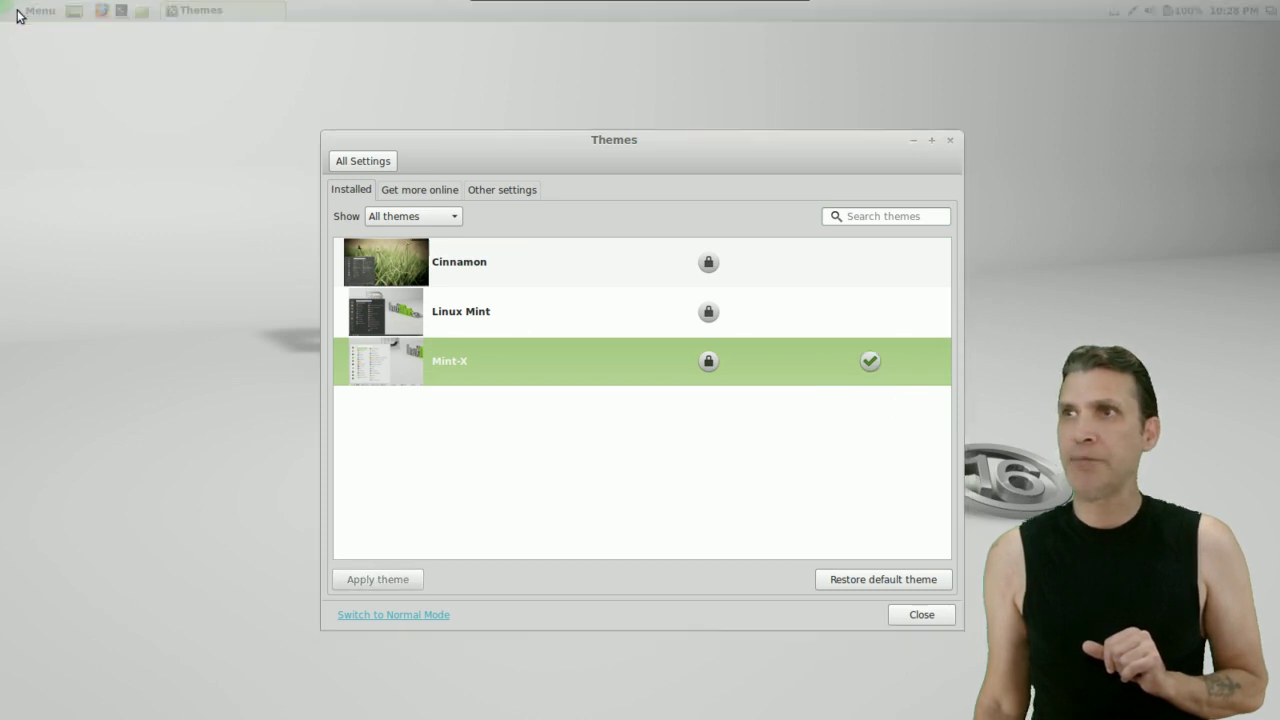
pyautogui.click(118, 122)
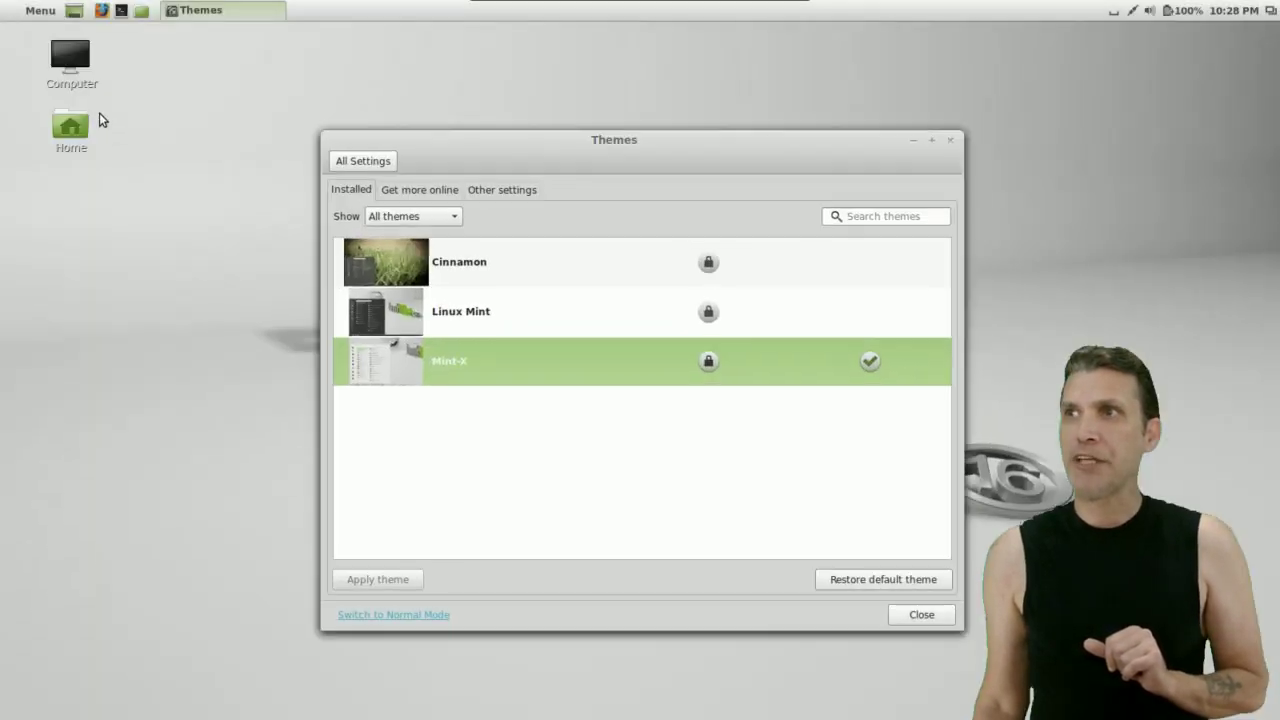
pyautogui.click(15, 13)
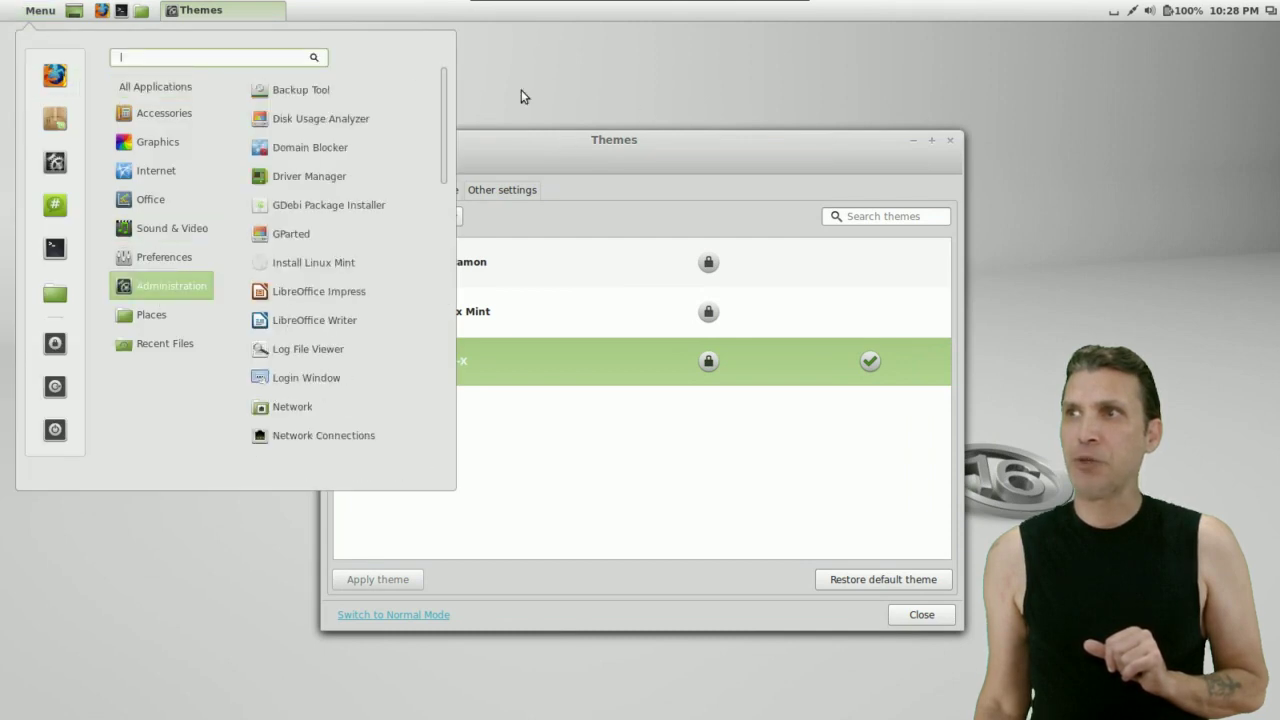
pyautogui.click(634, 142)
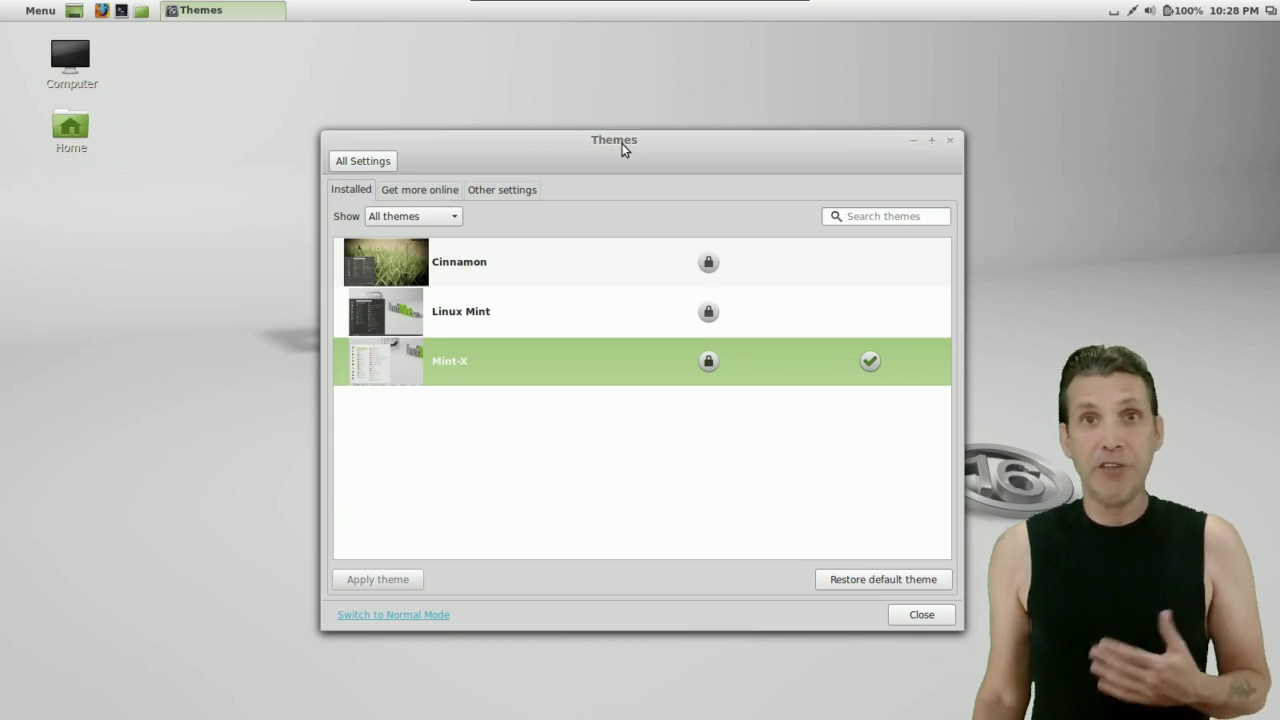
# Browse the downloadable online themes sorted by most popular
pyautogui.click(403, 193)
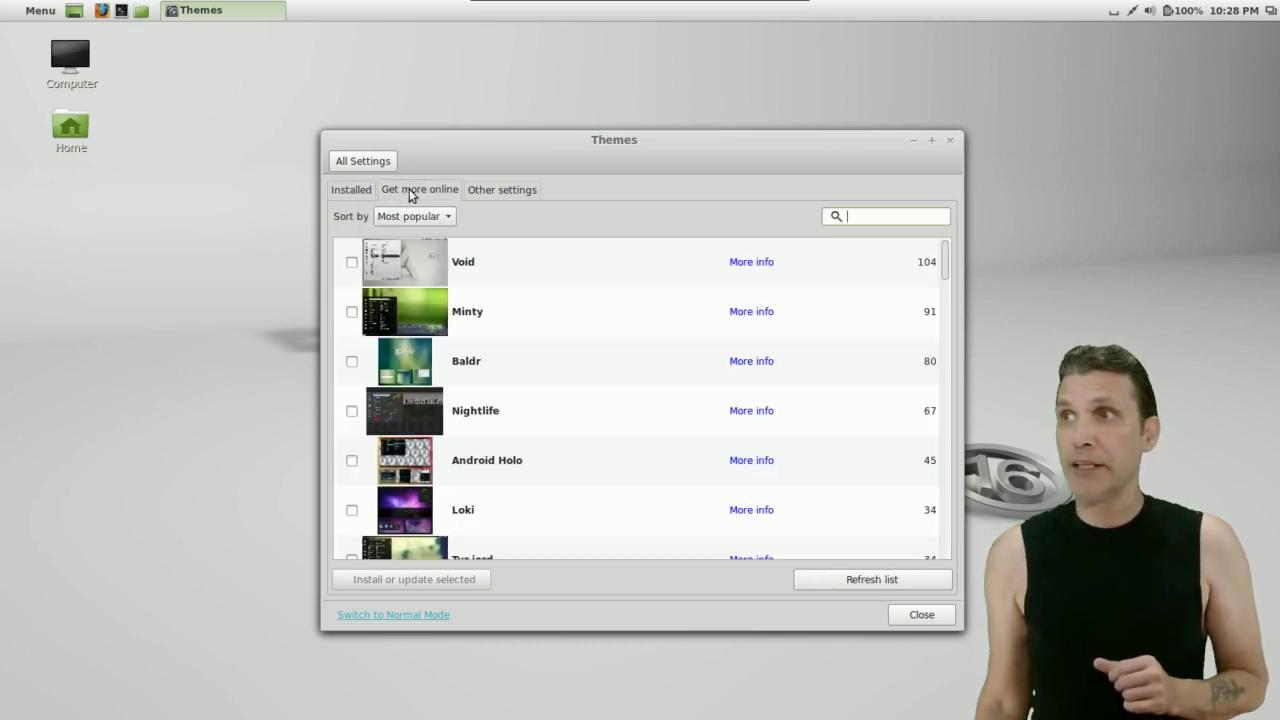
pyautogui.scroll(-2, 627, 362)
pyautogui.scroll(-10, 627, 362)
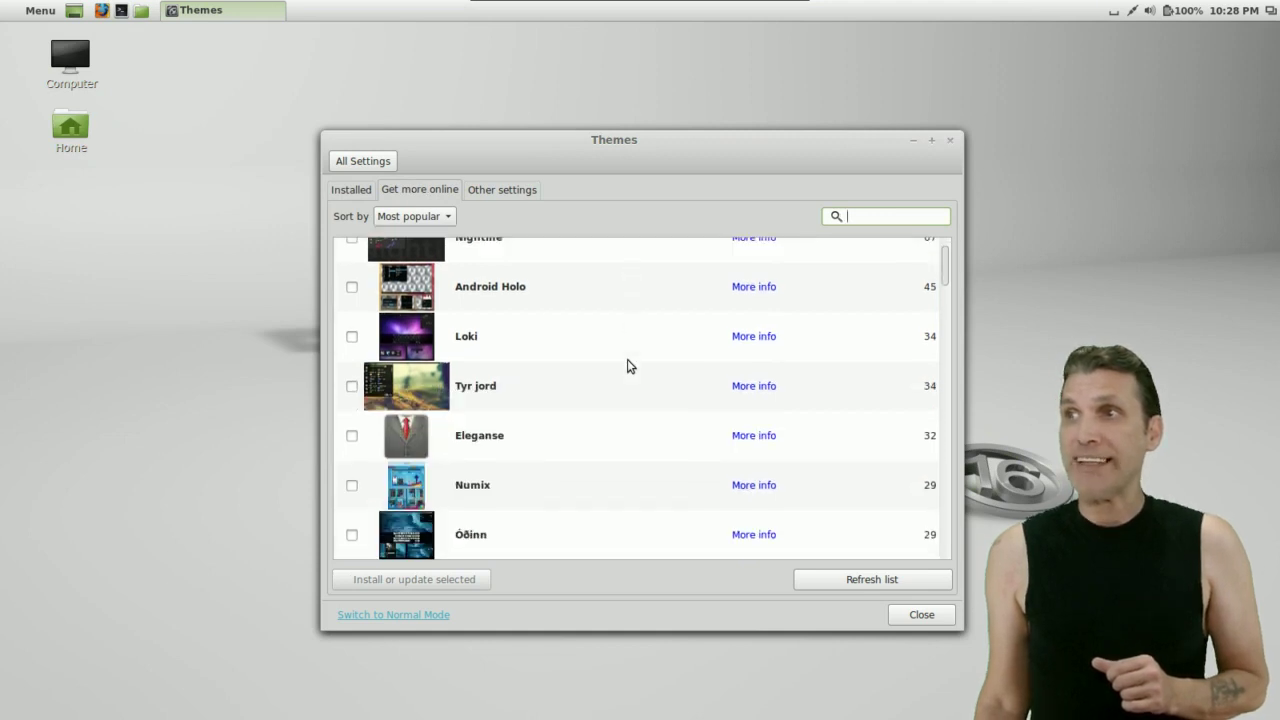
pyautogui.scroll(-5, 627, 362)
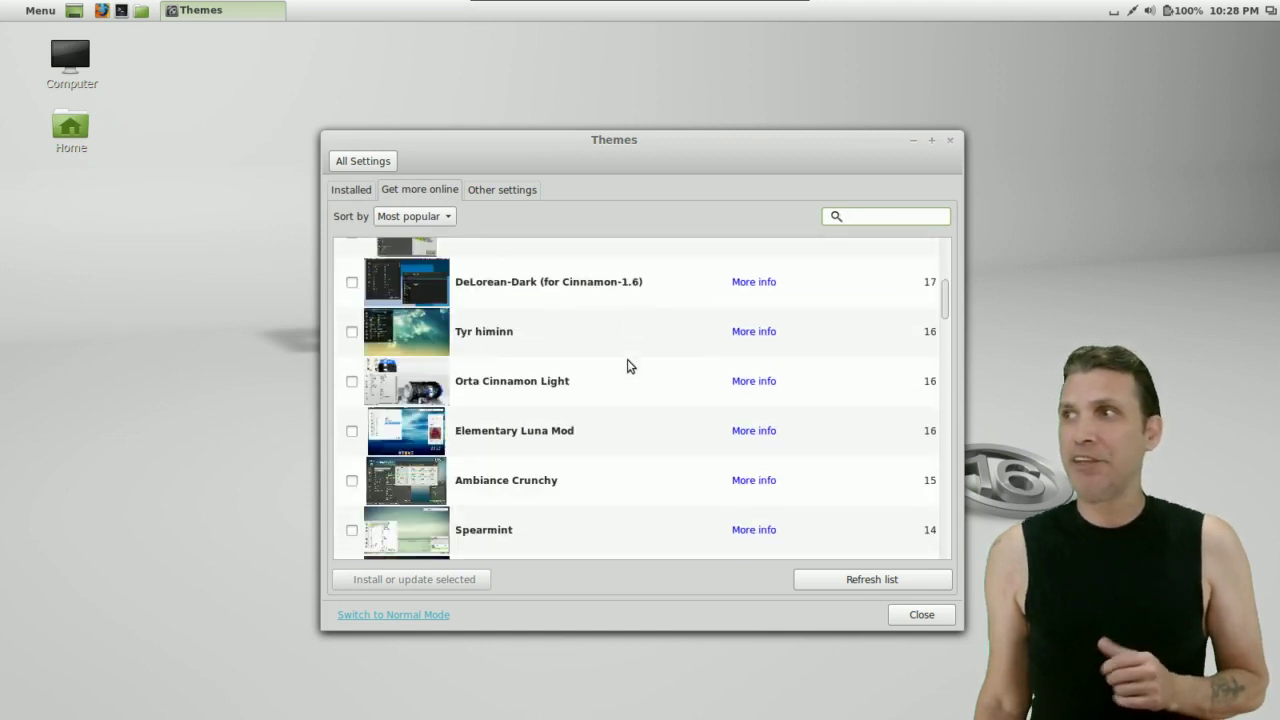
pyautogui.scroll(7, 627, 362)
pyautogui.scroll(8, 627, 365)
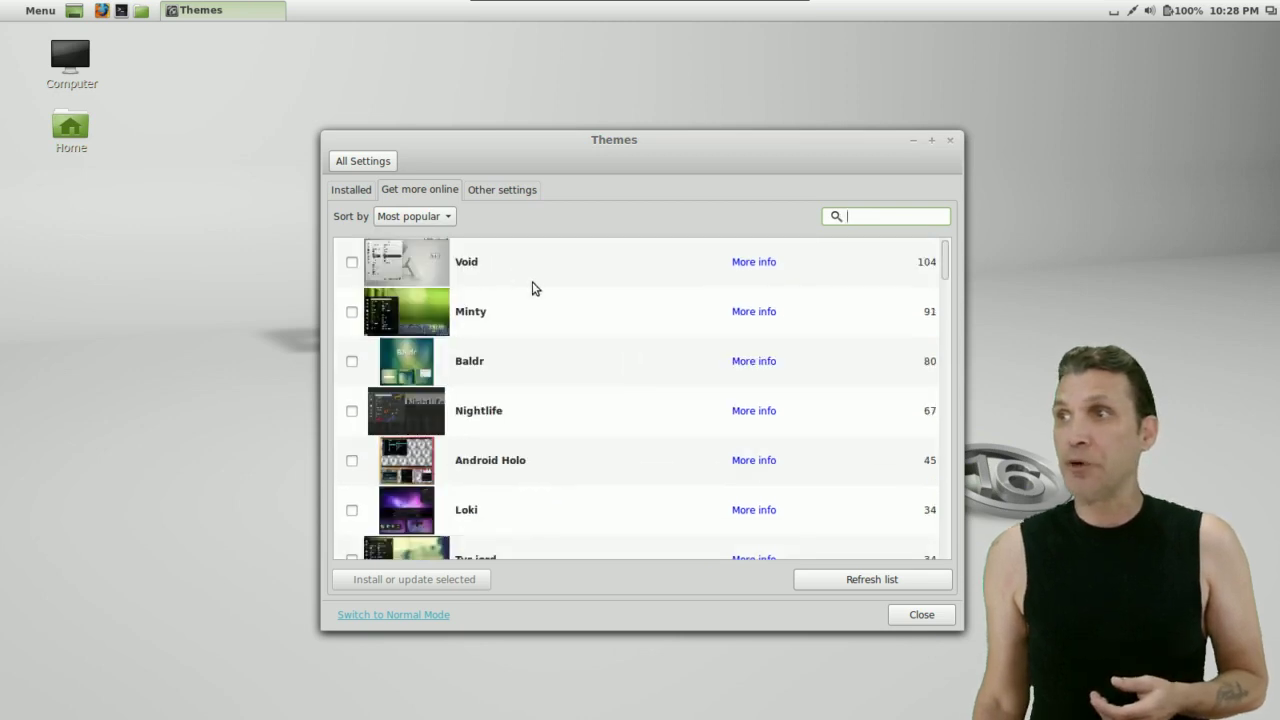
pyautogui.scroll(-15, 533, 289)
pyautogui.scroll(-20, 533, 289)
pyautogui.scroll(-20, 533, 289)
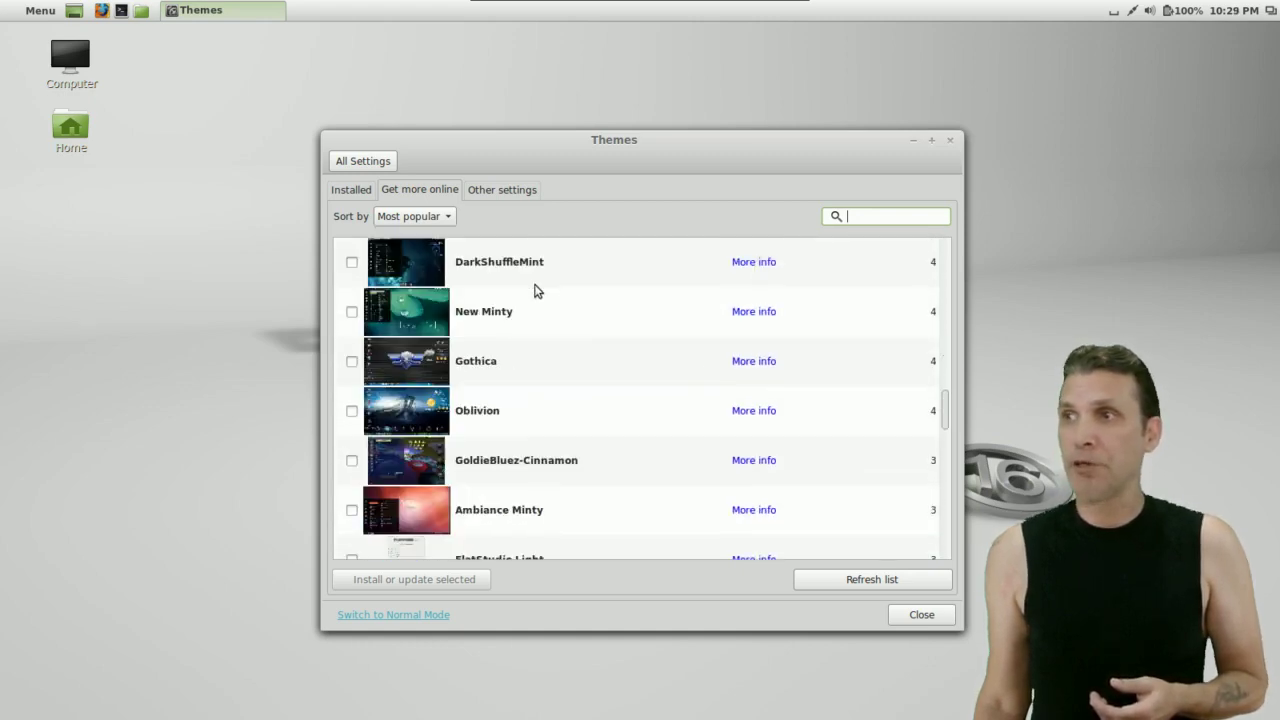
pyautogui.scroll(-5, 535, 290)
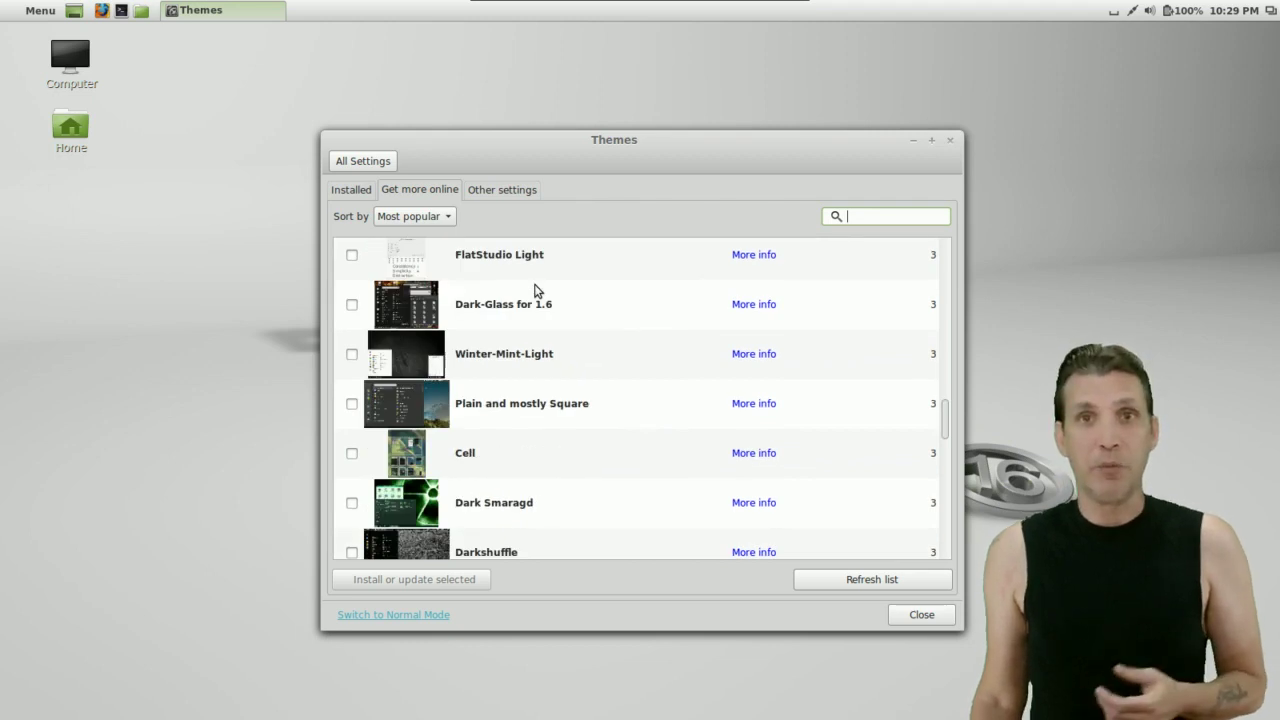
# Open the Applets settings and review both the installed applets and those available online
pyautogui.click(363, 161)
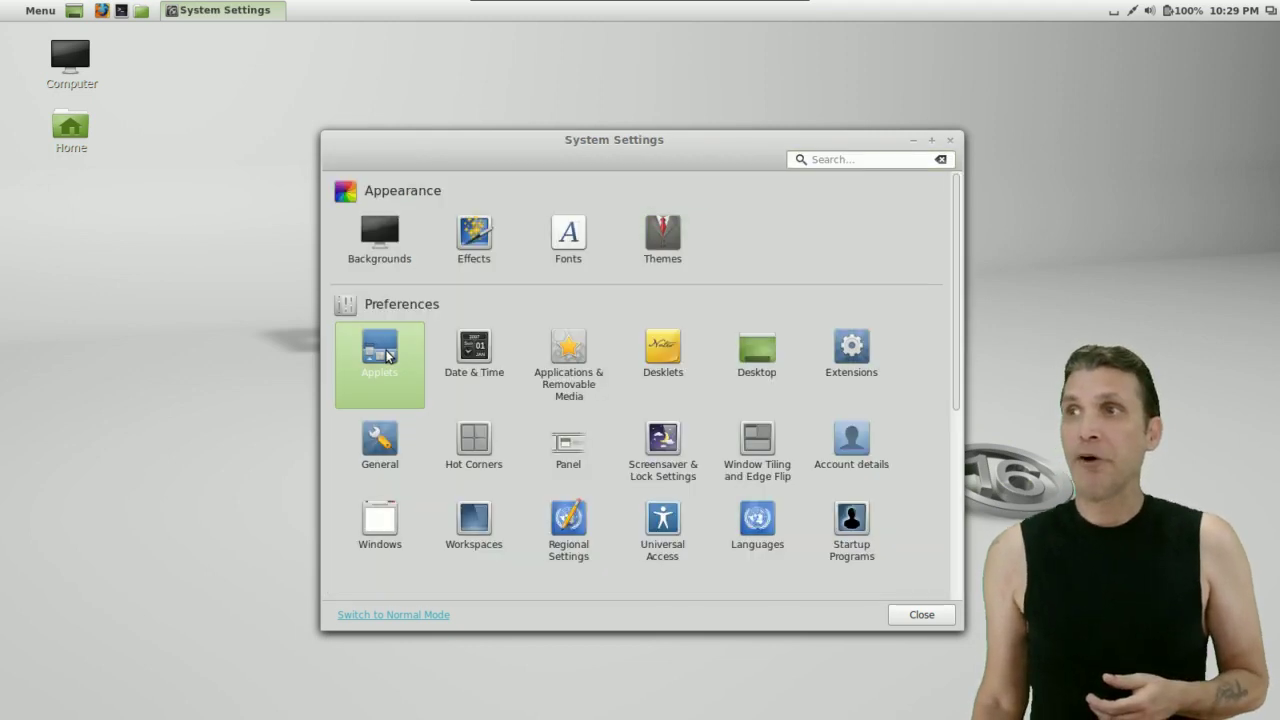
pyautogui.click(388, 355)
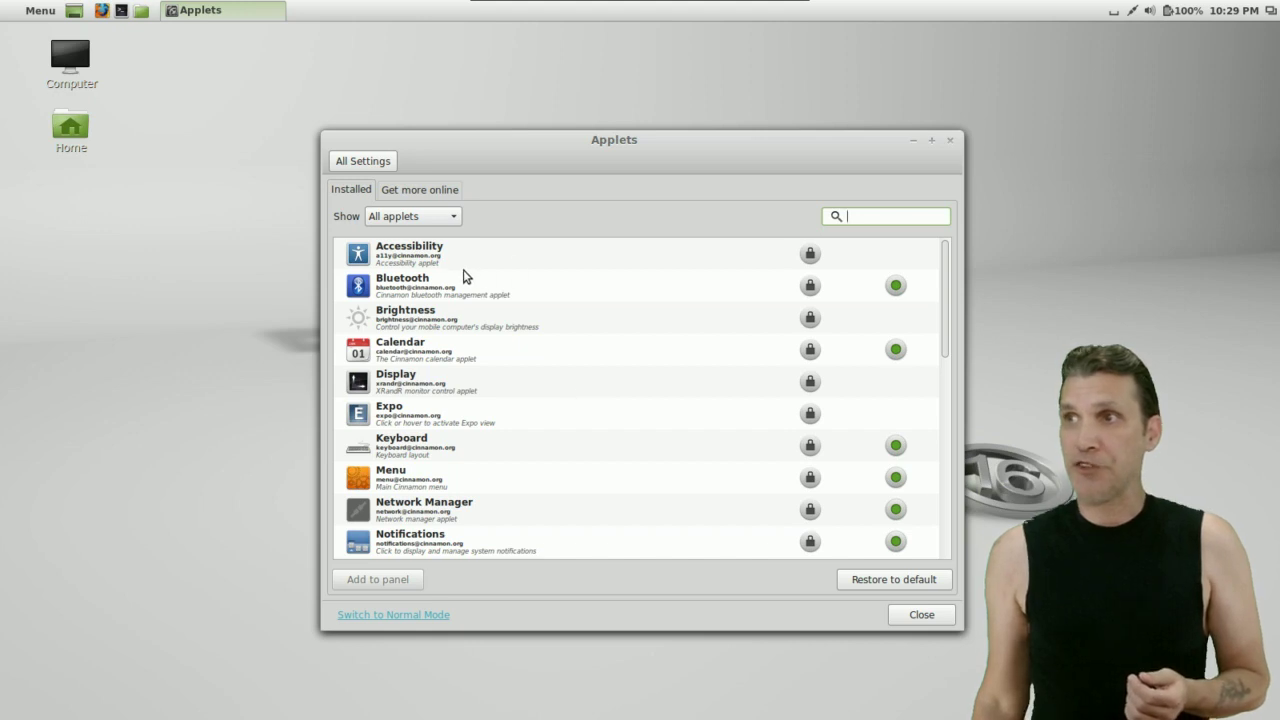
pyautogui.scroll(-10, 455, 305)
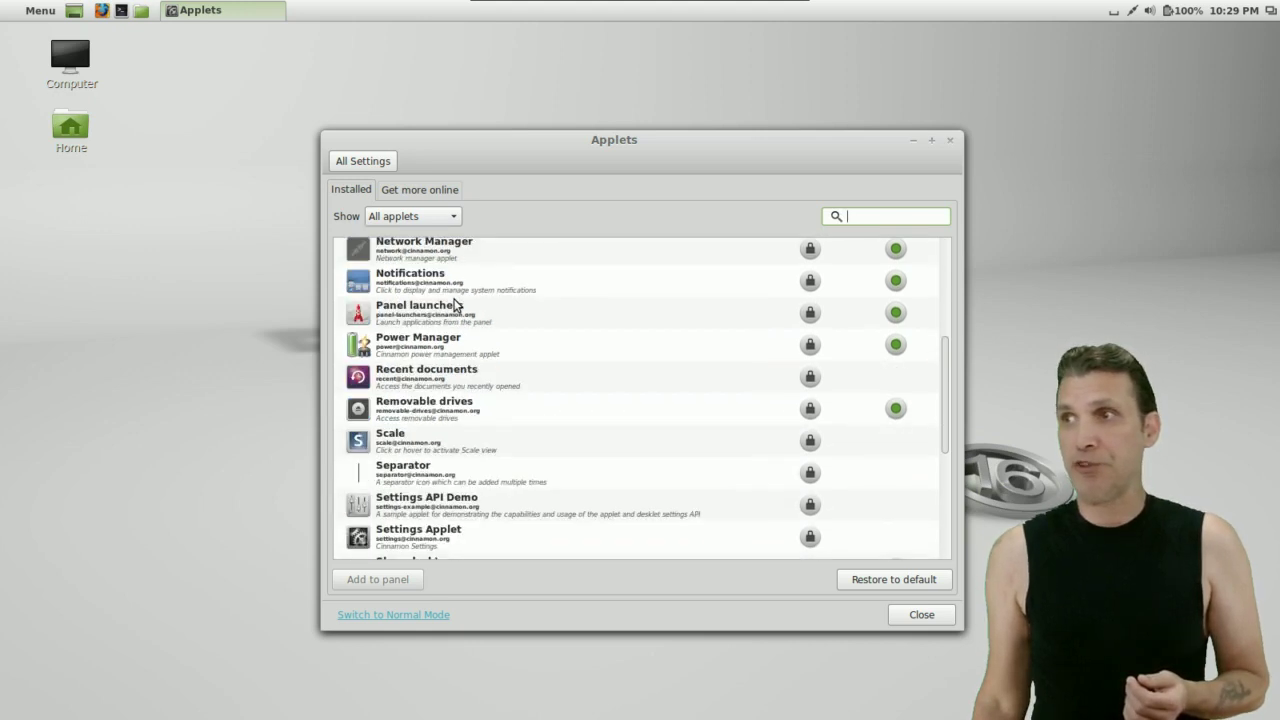
pyautogui.scroll(-1, 455, 305)
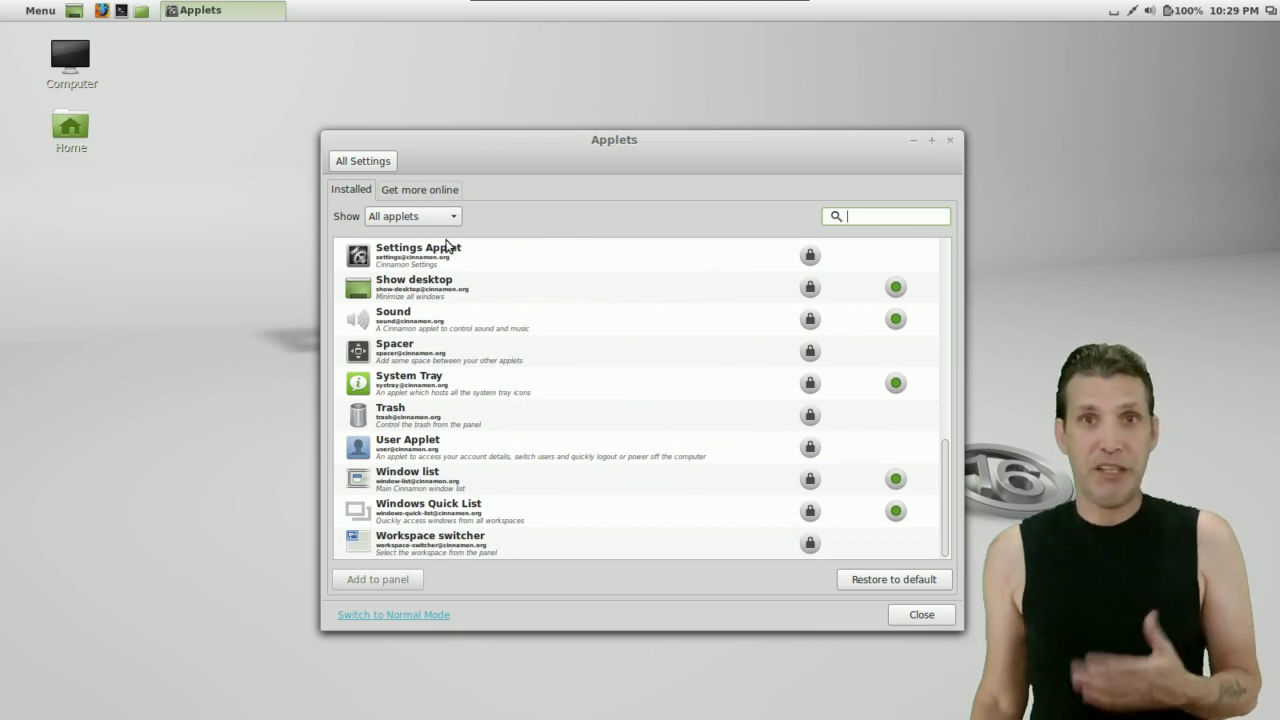
pyautogui.click(403, 188)
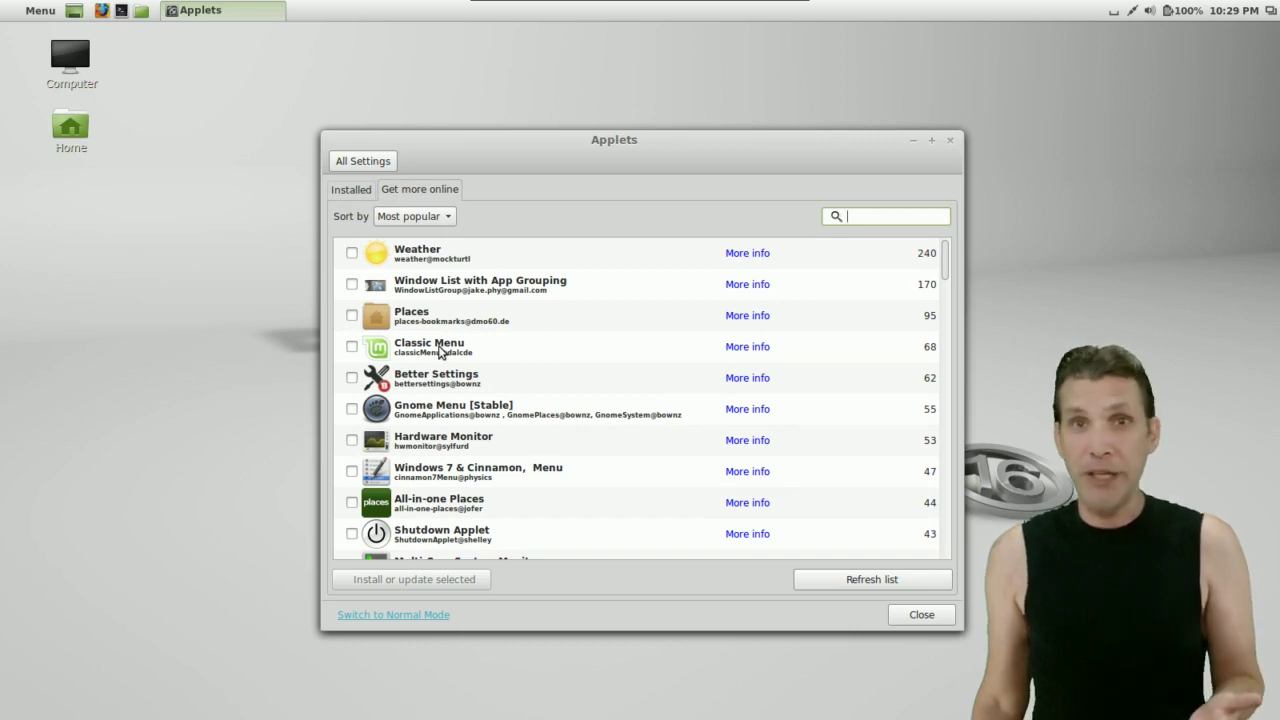
pyautogui.scroll(-10, 440, 350)
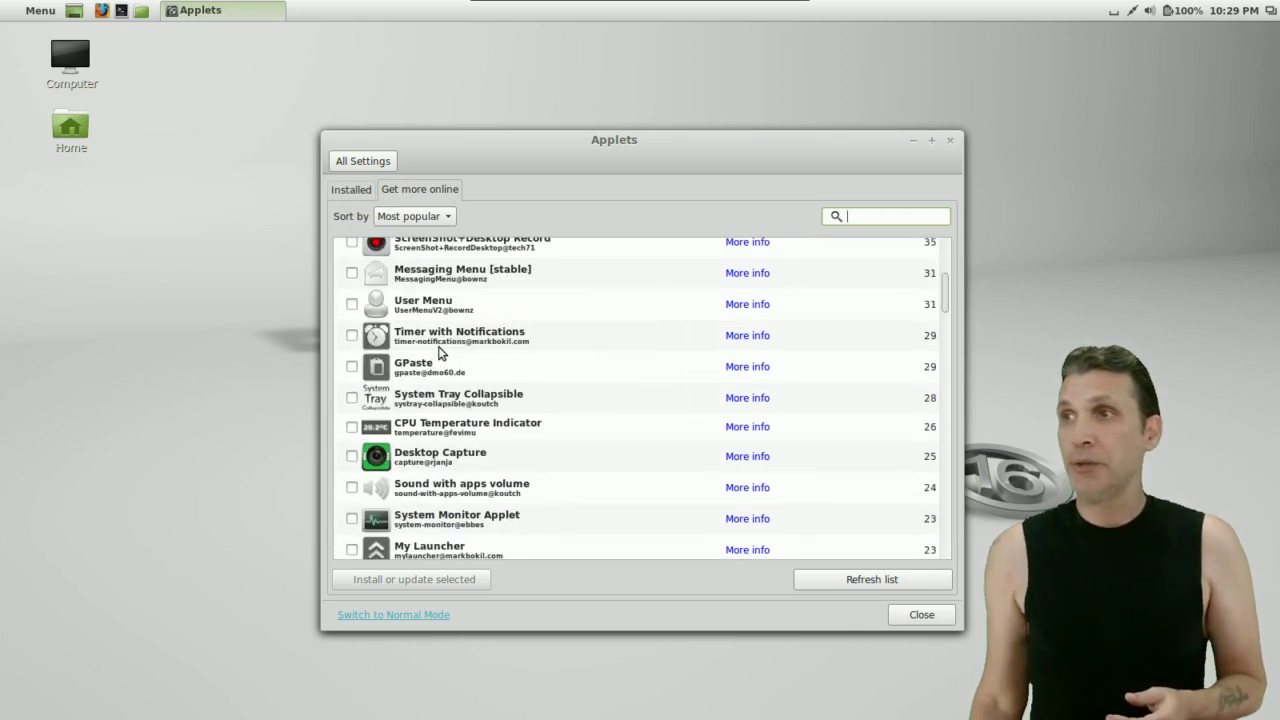
pyautogui.scroll(-10, 440, 350)
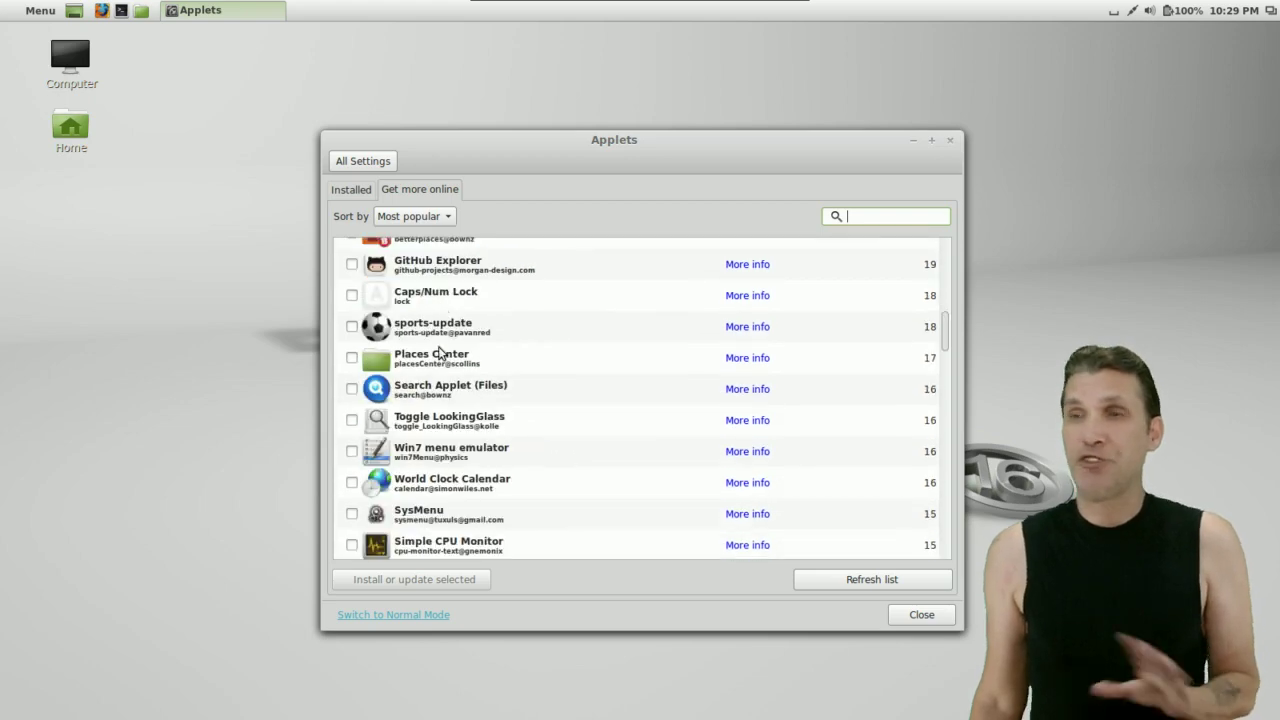
pyautogui.scroll(10, 440, 352)
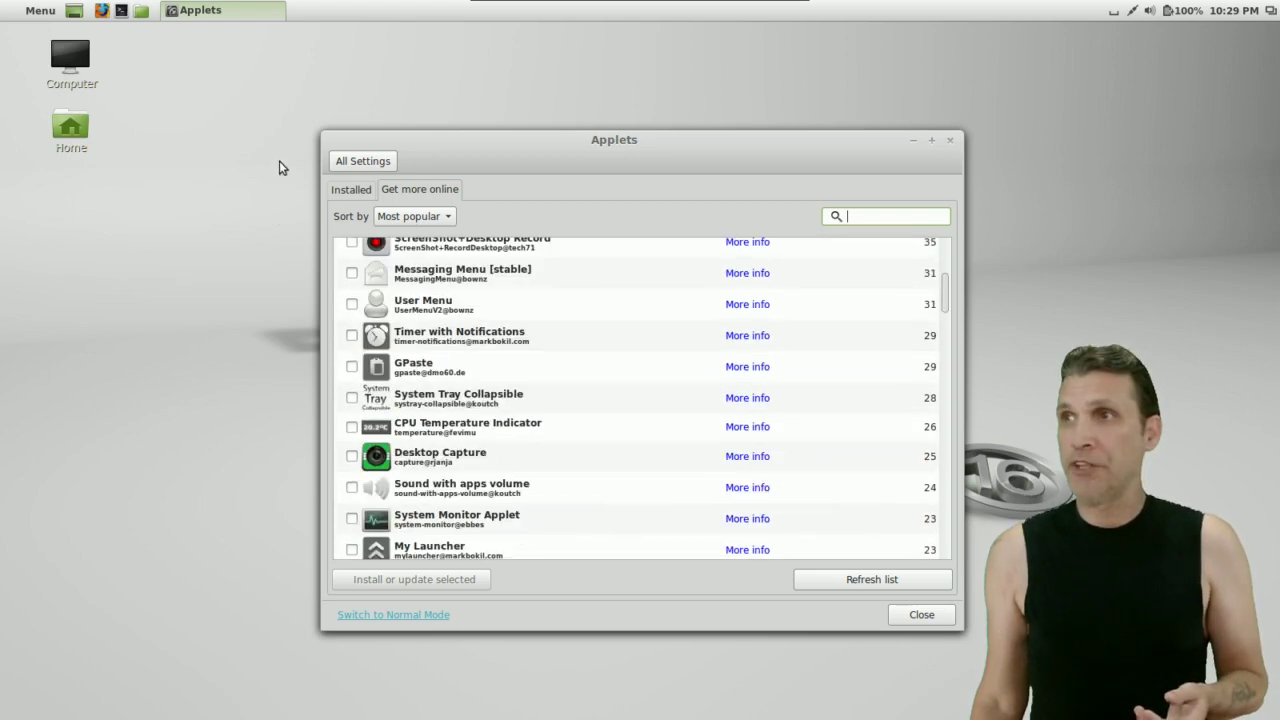
pyautogui.click(341, 190)
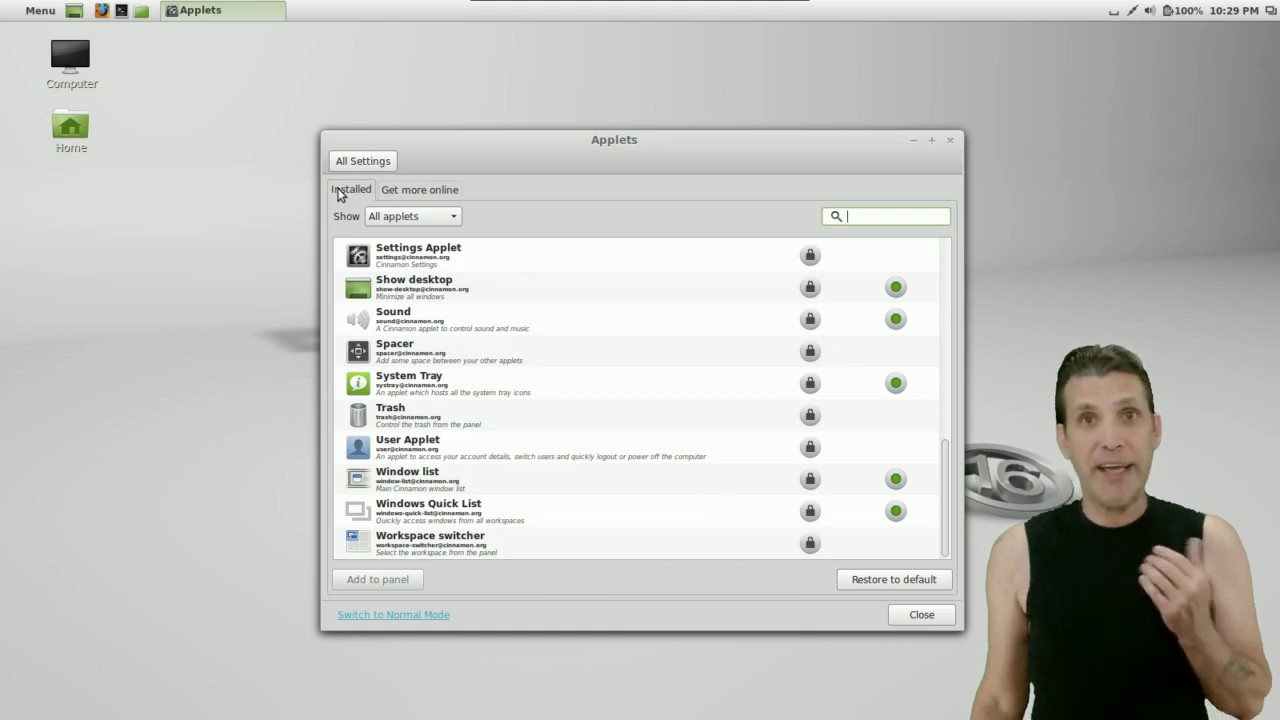
# Add the Clock desklet to the desktop from the Desklets settings and place it in the desktop's upper-right corner
pyautogui.click(347, 163)
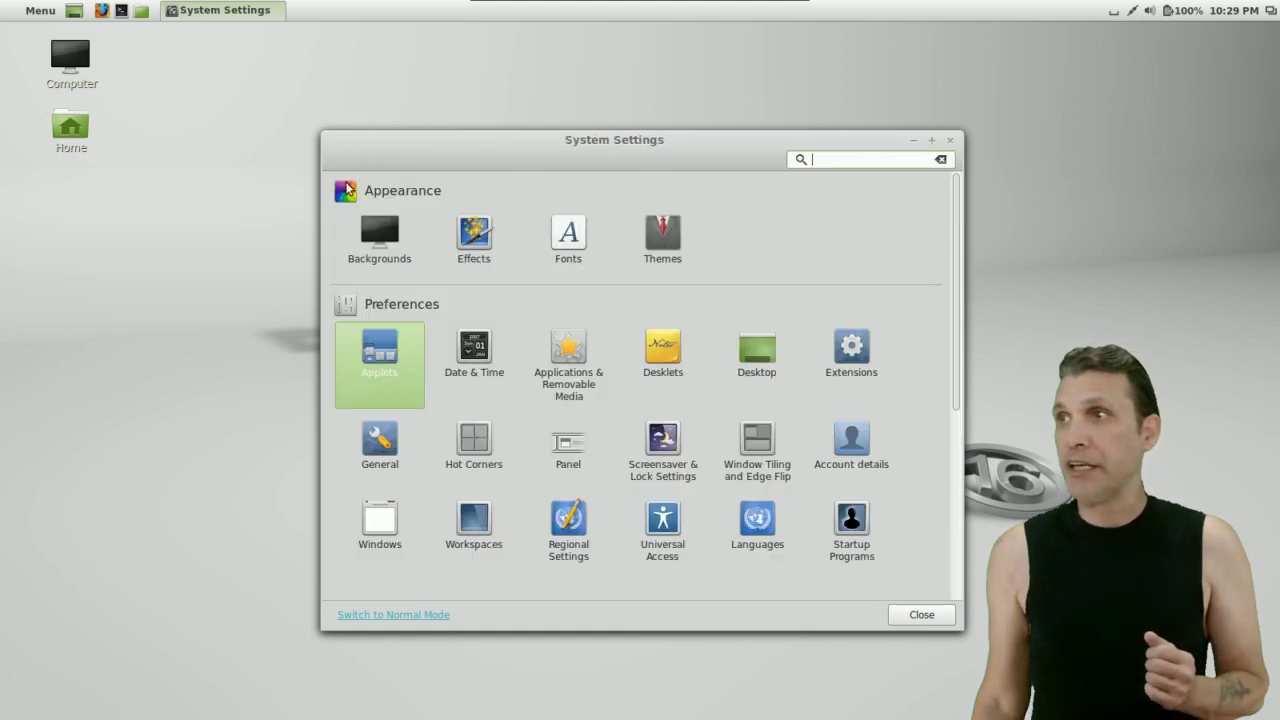
pyautogui.click(667, 351)
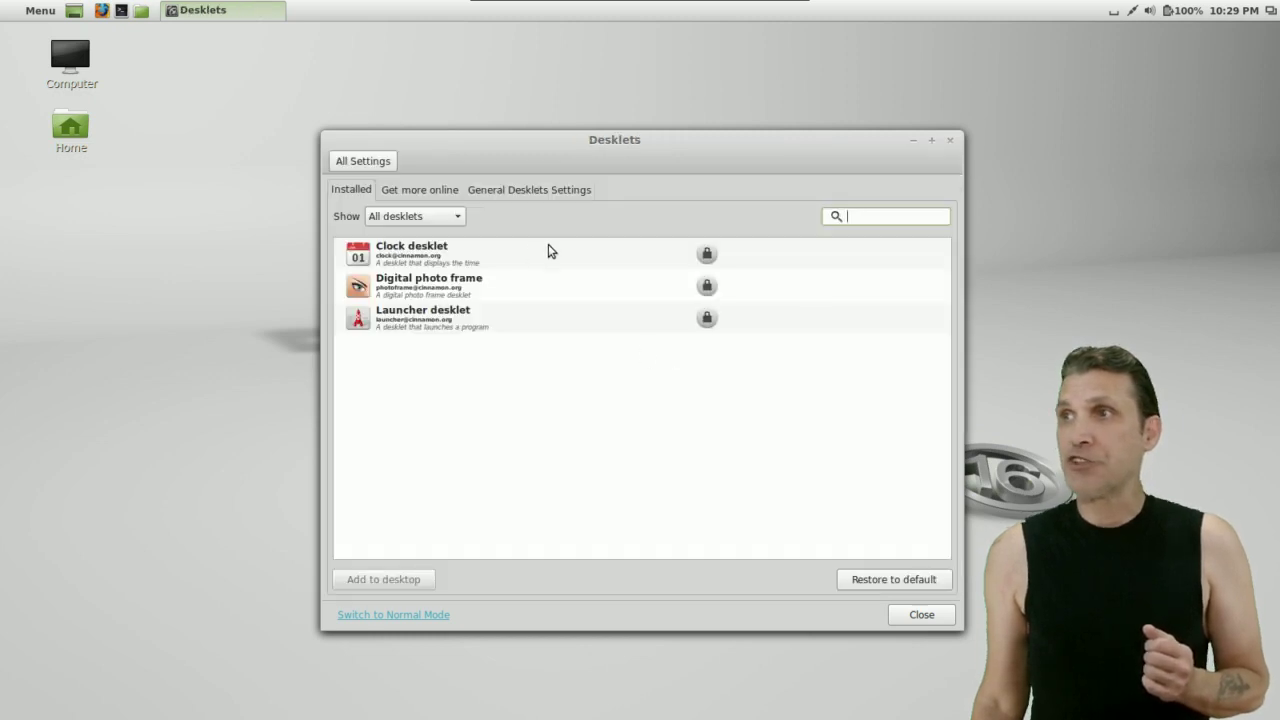
pyautogui.click(556, 256)
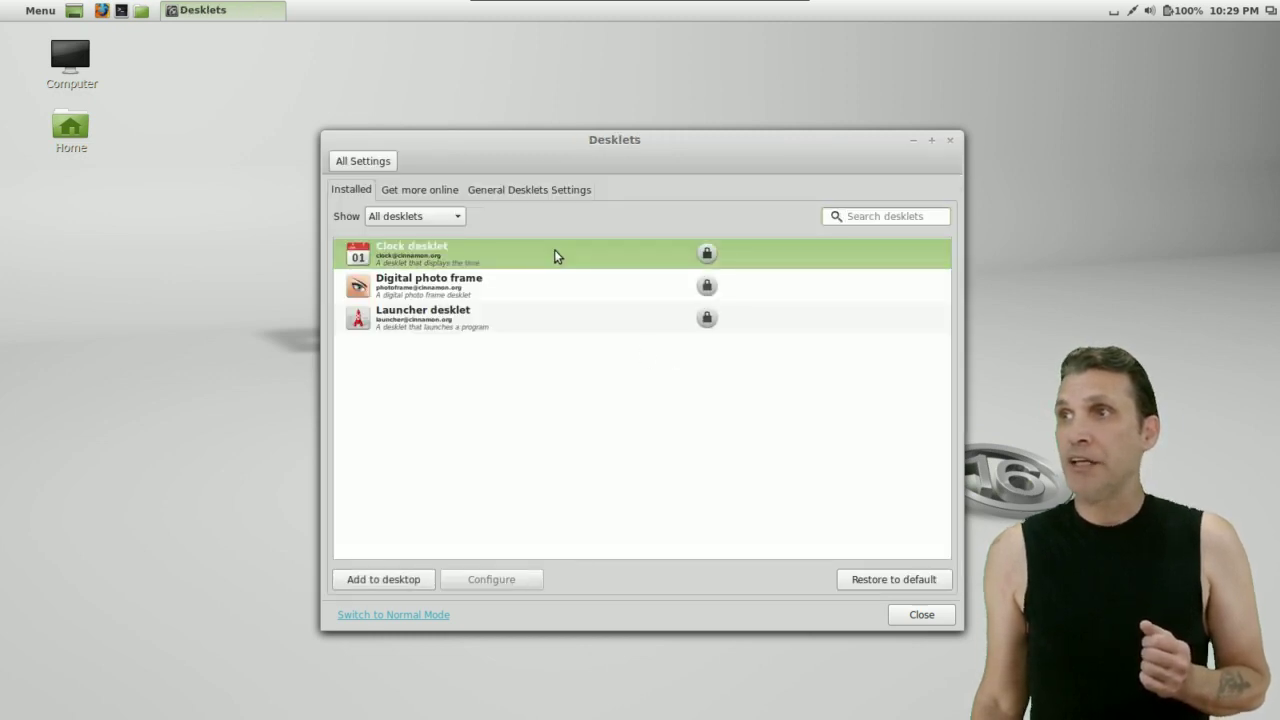
pyautogui.rightClick(786, 250)
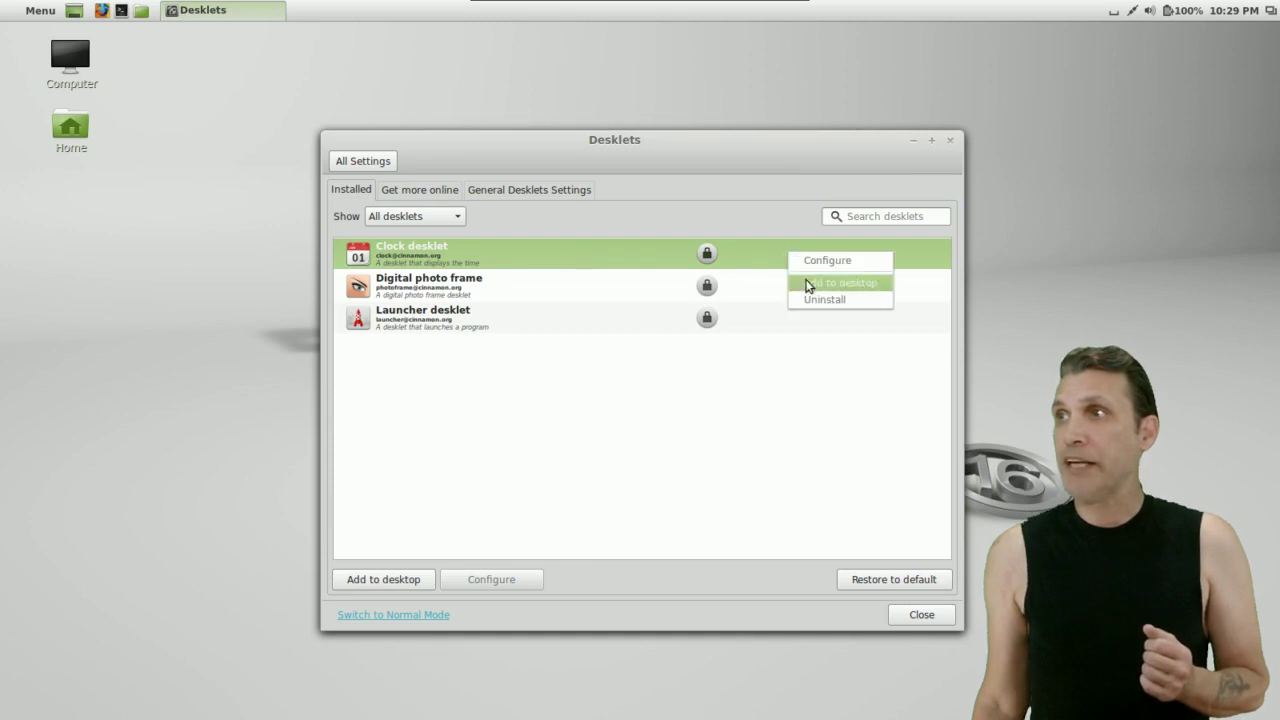
pyautogui.click(806, 285)
pyautogui.moveTo(166, 132); pyautogui.dragTo(1122, 86)
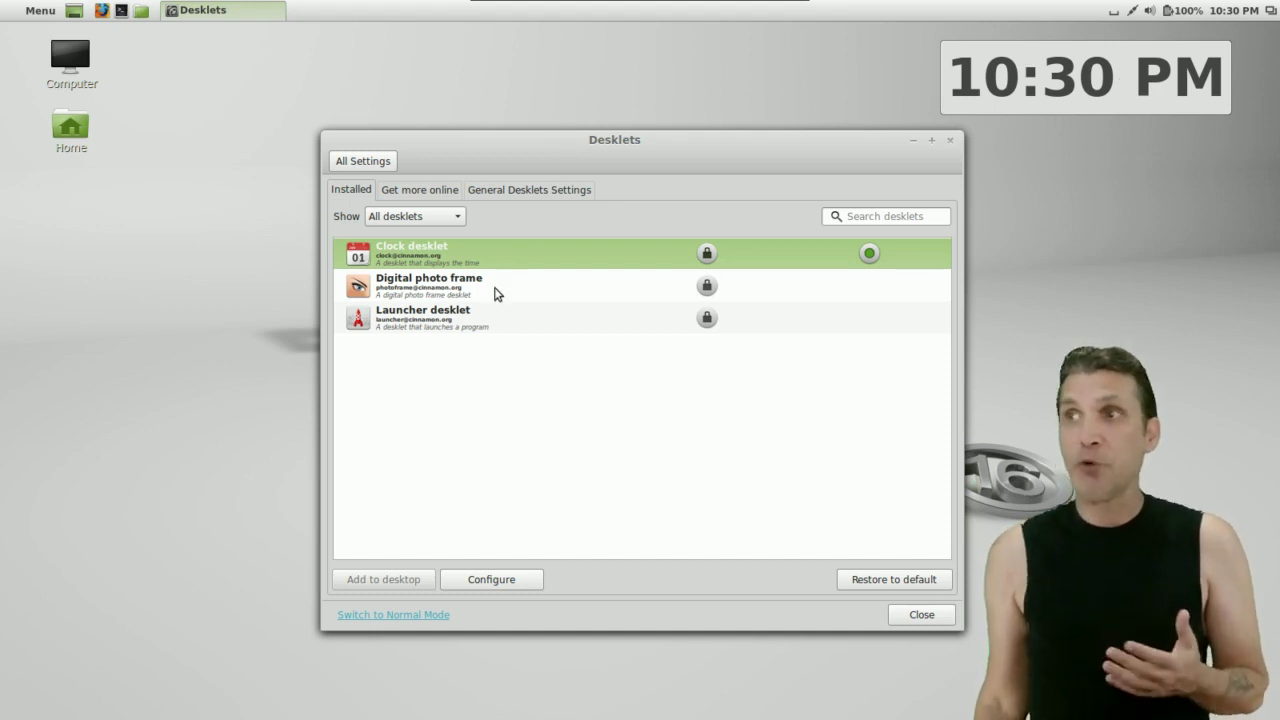
# Browse the desklets available online, sorted by most popular
pyautogui.click(415, 192)
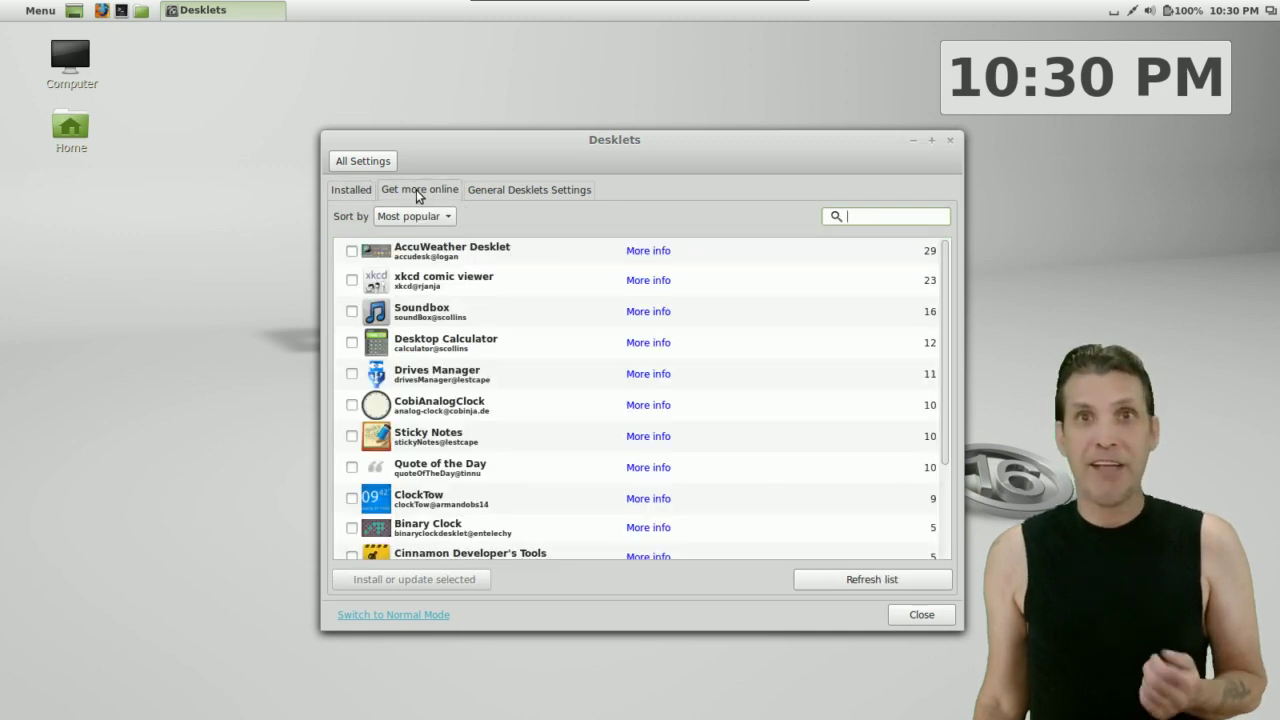
pyautogui.scroll(-3, 470, 254)
pyautogui.scroll(3, 470, 254)
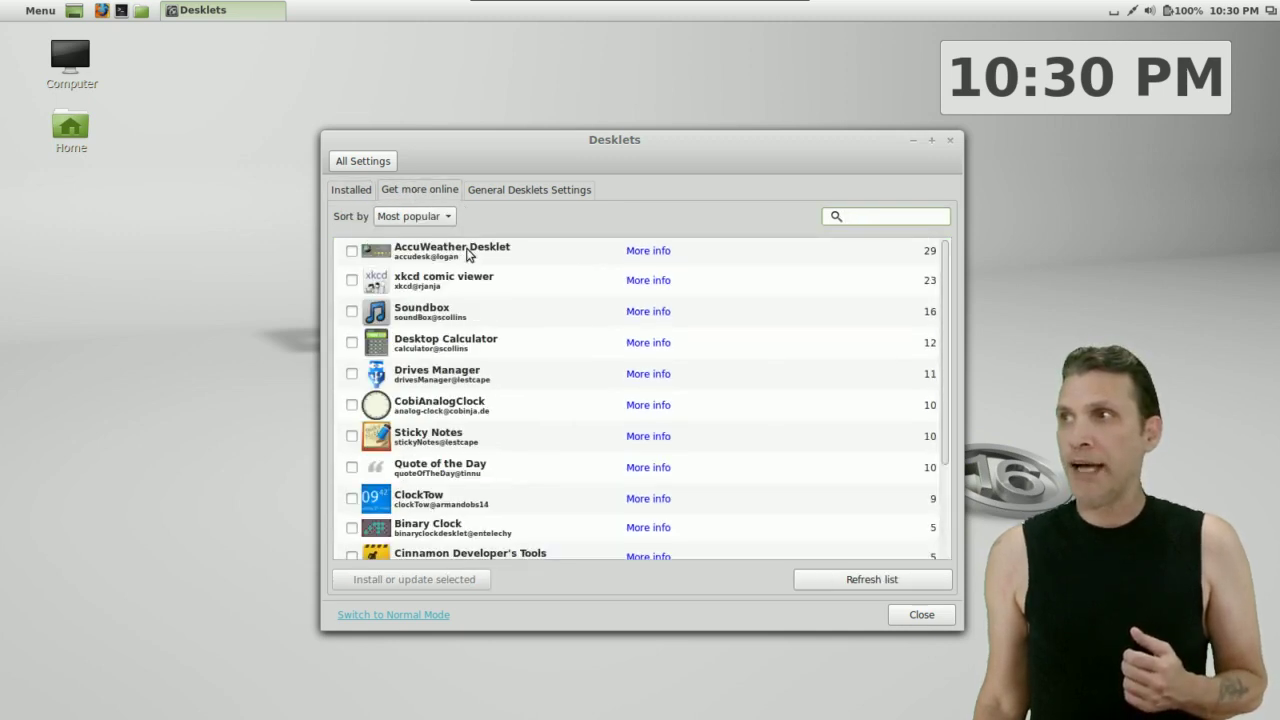
pyautogui.scroll(-3, 467, 254)
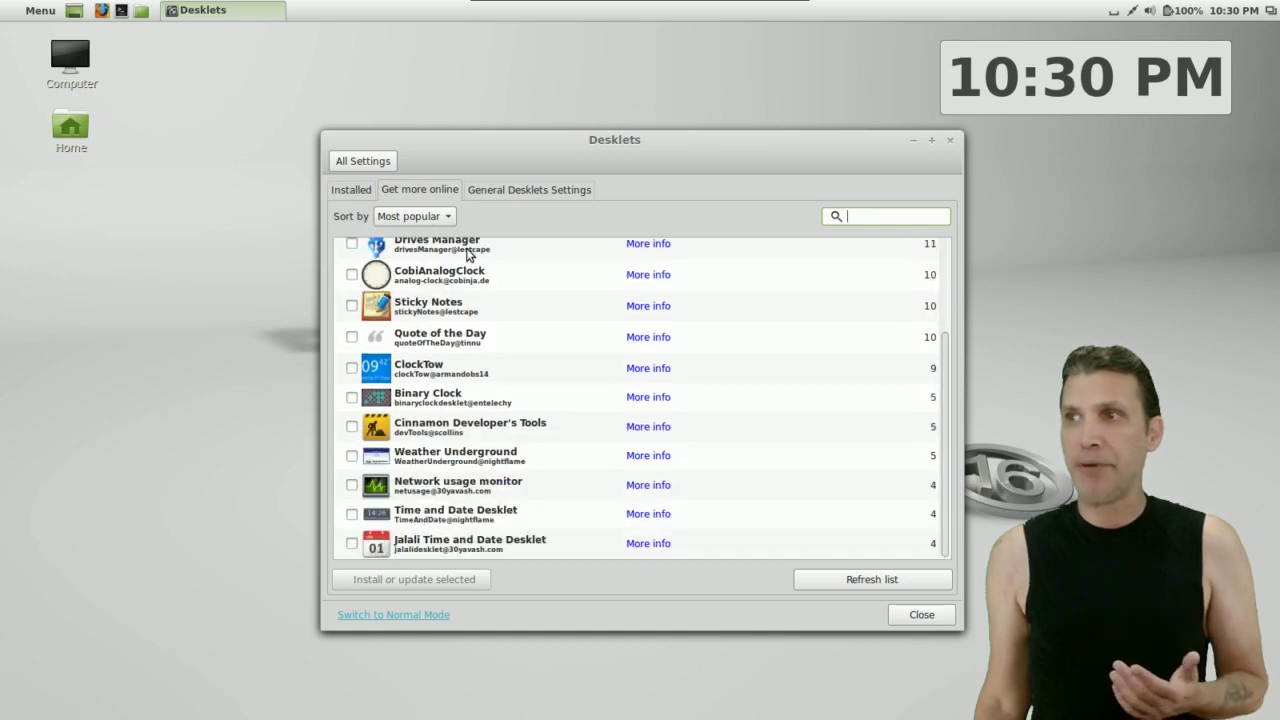
pyautogui.scroll(3, 524, 383)
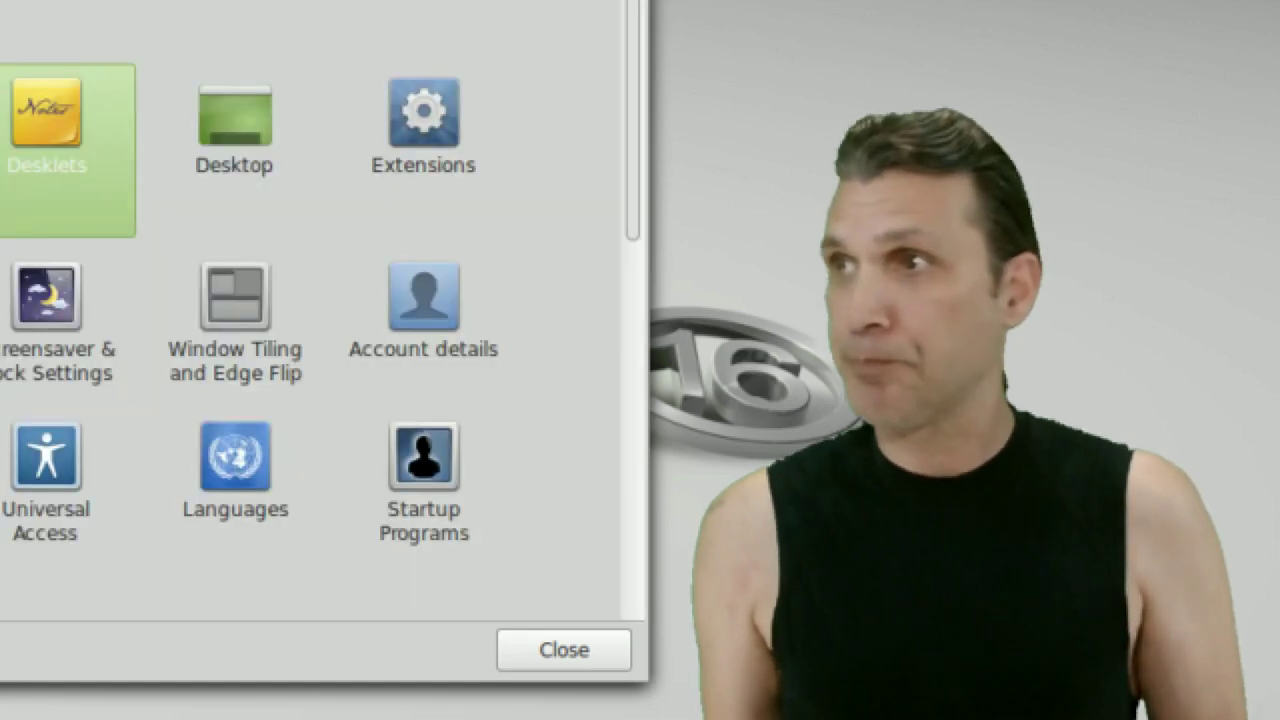
# Open the Extensions settings, review the installed and online extensions, and return to the settings overview
pyautogui.click(433, 150)
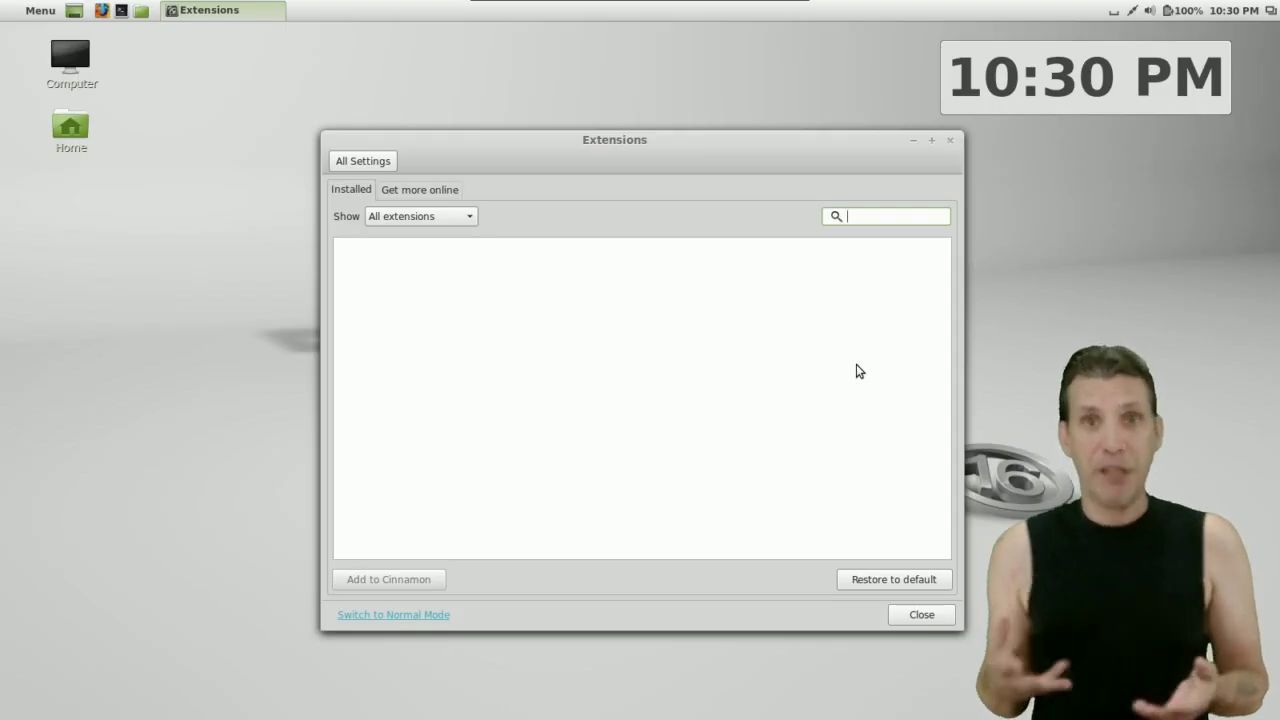
pyautogui.click(432, 192)
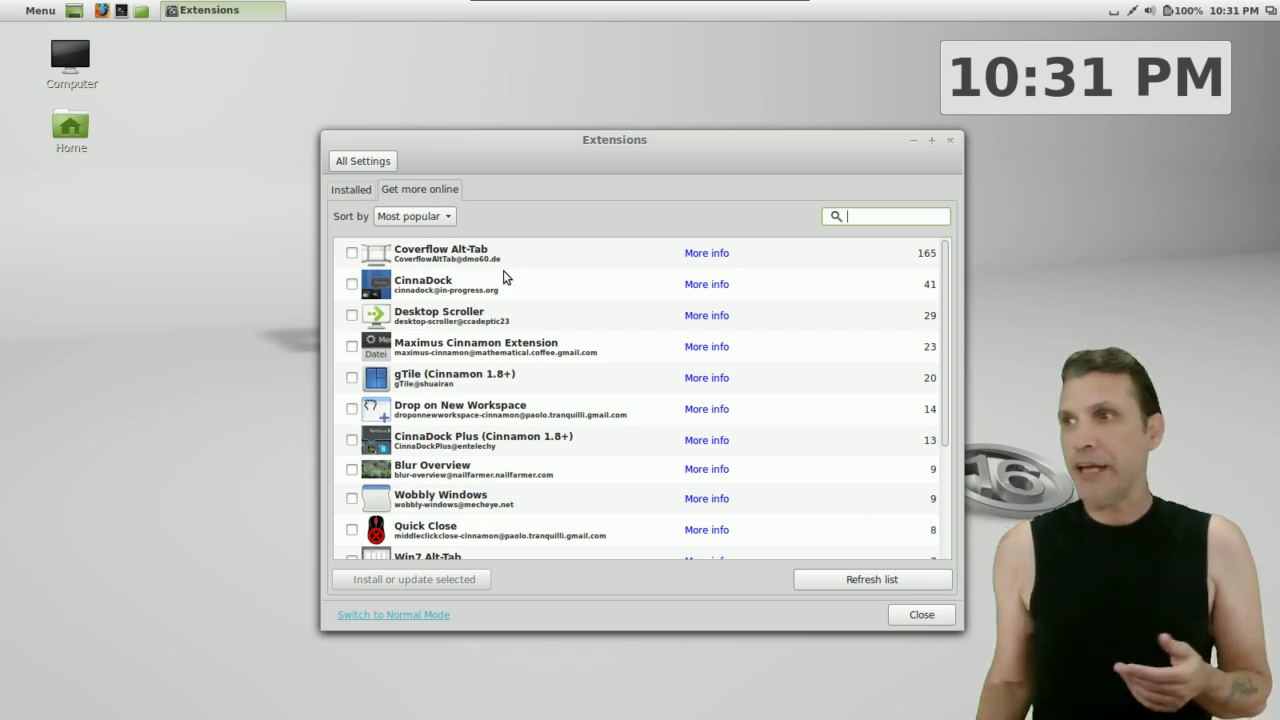
pyautogui.scroll(-3, 518, 370)
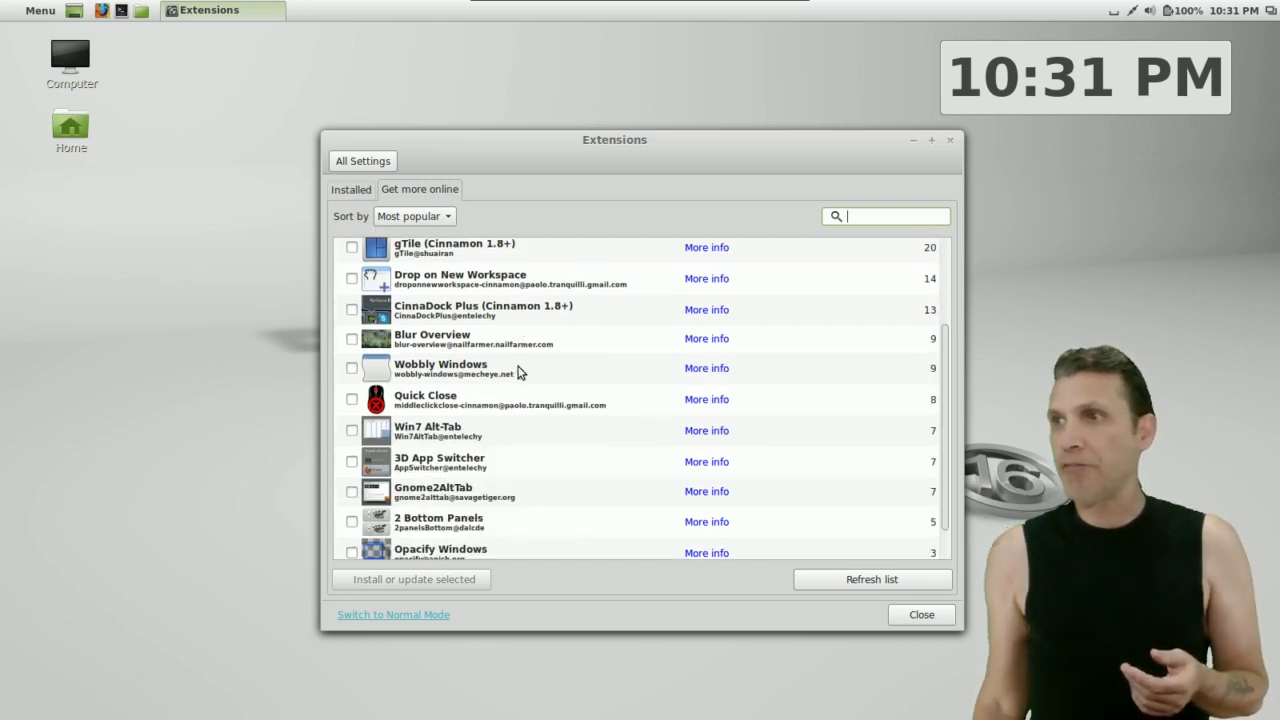
pyautogui.scroll(-1, 518, 372)
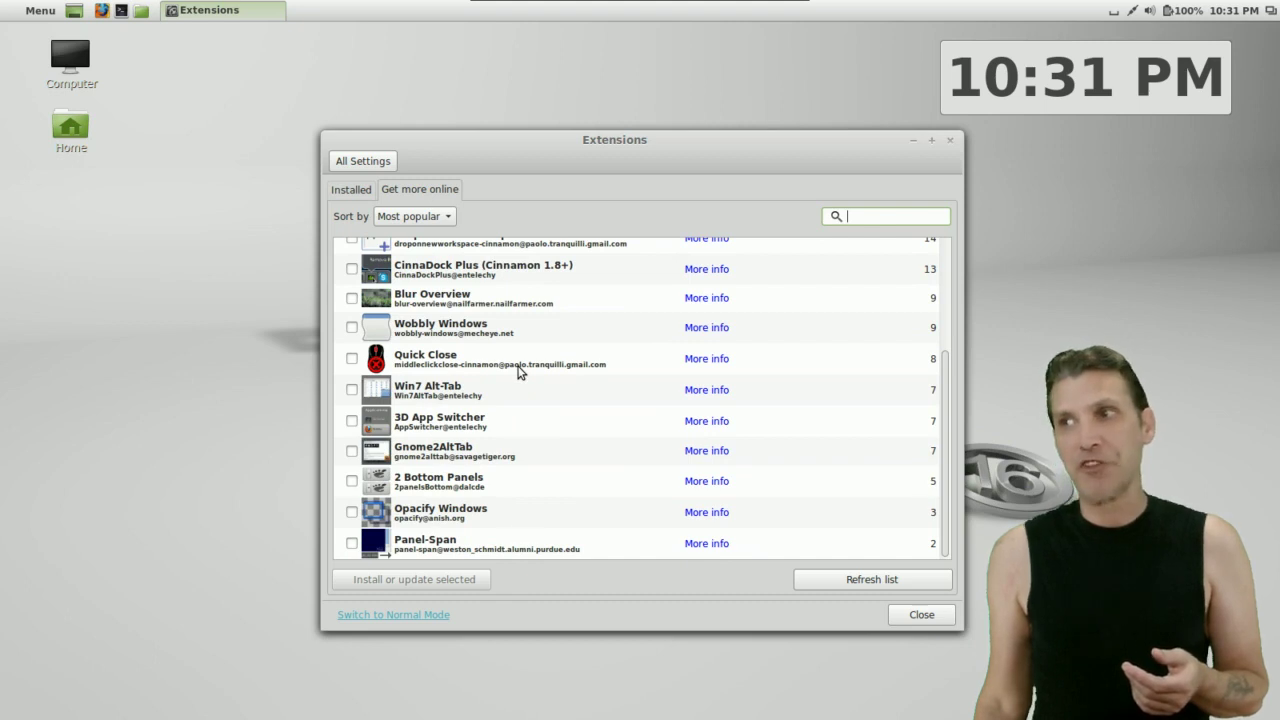
pyautogui.scroll(5, 523, 491)
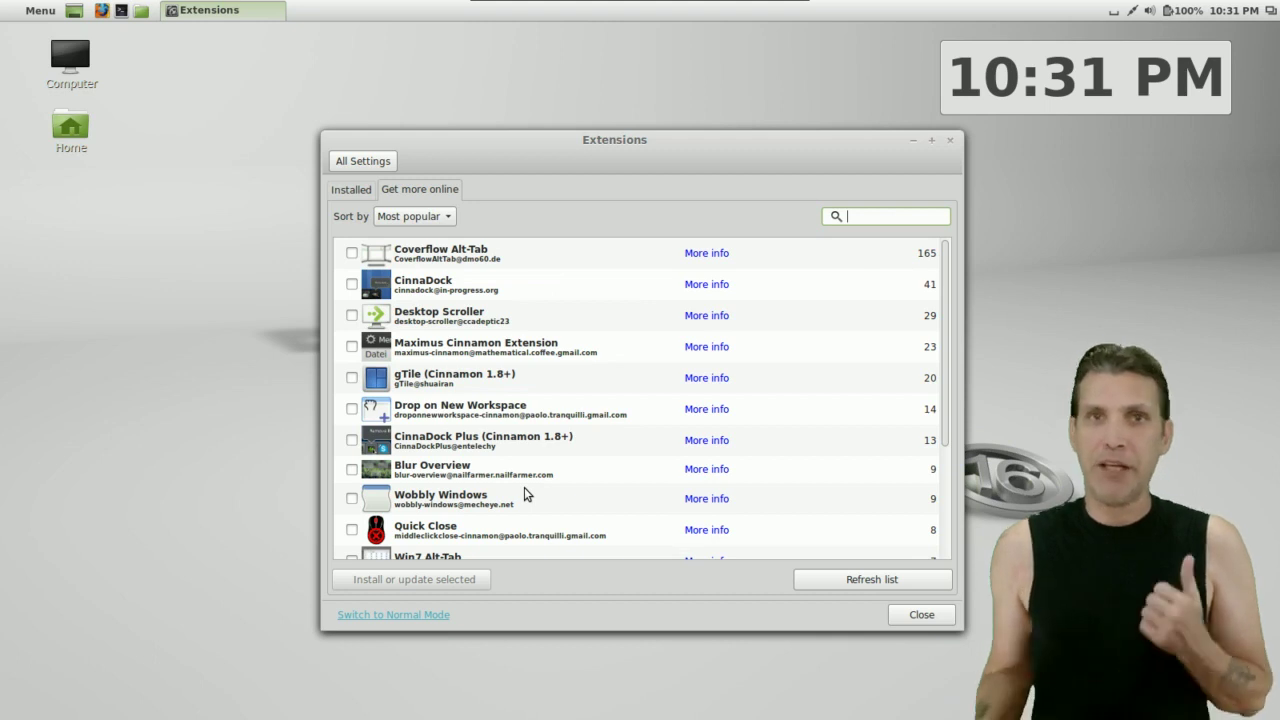
pyautogui.click(350, 190)
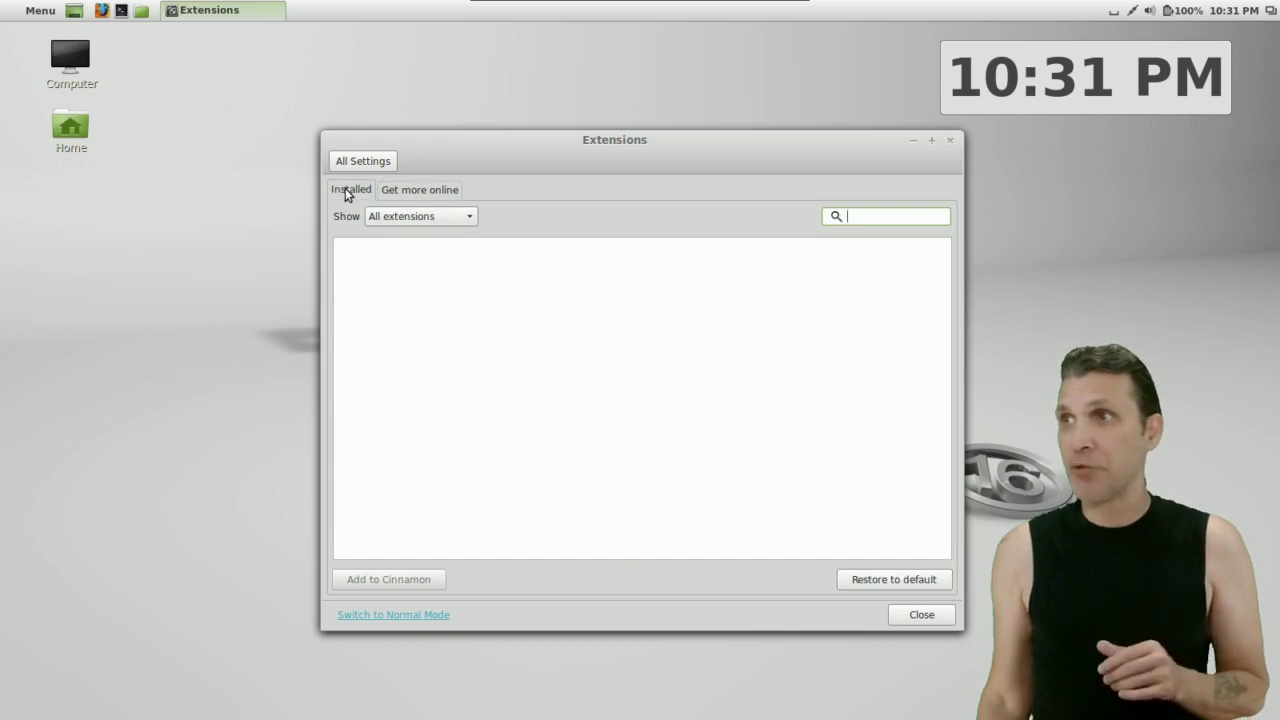
pyautogui.click(361, 162)
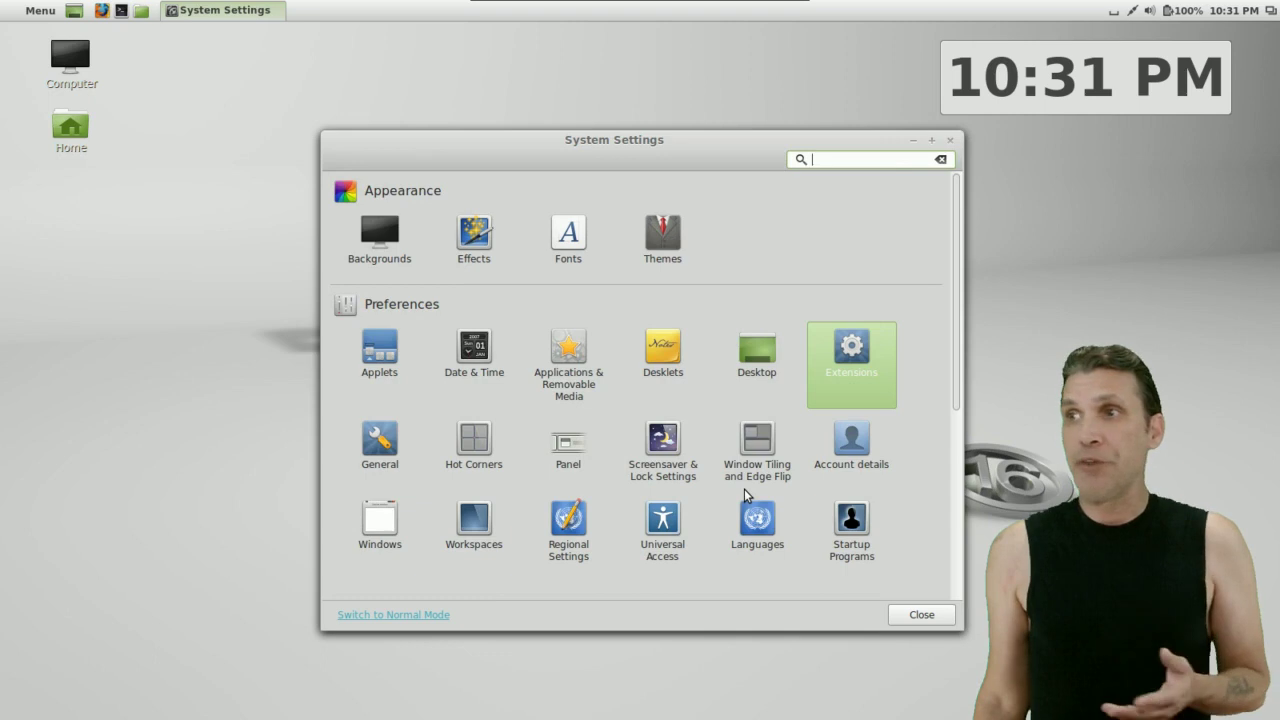
# Open the Hot Corners settings, try the desktop's upper-left hot corner, and set that corner to Disabled
pyautogui.click(482, 450)
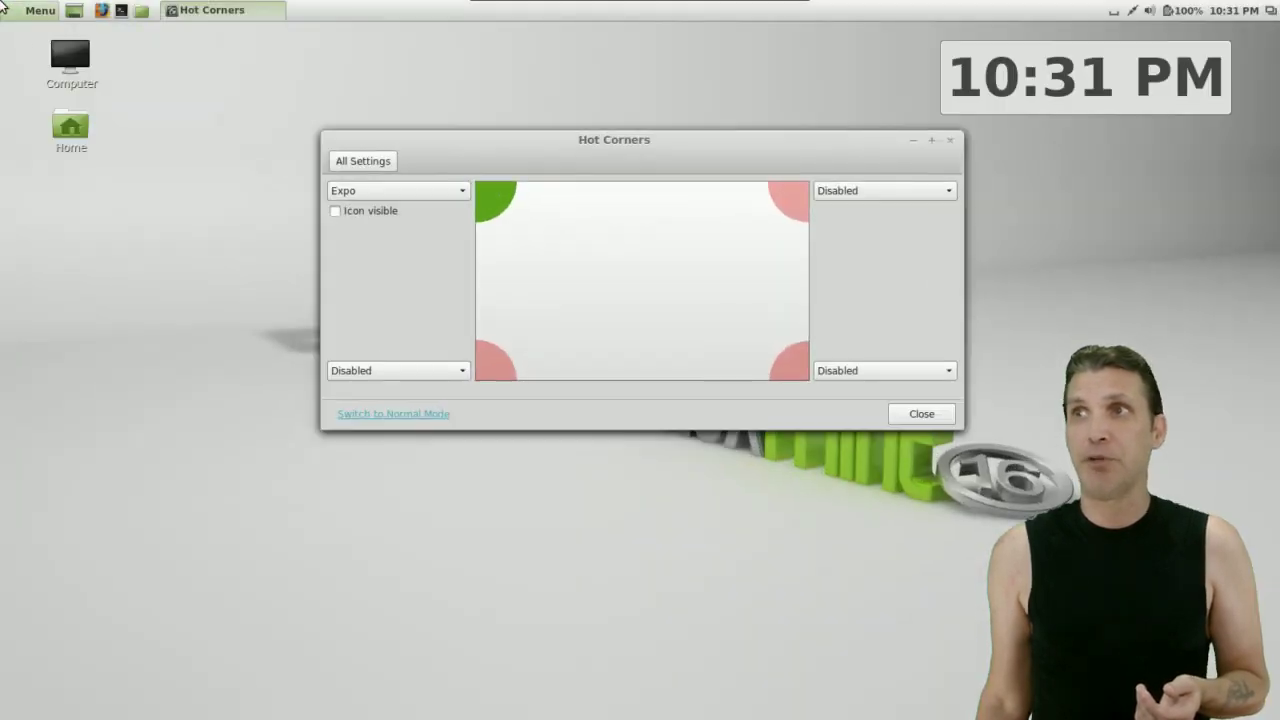
pyautogui.moveTo(0, 0)
pyautogui.click(112, 105)
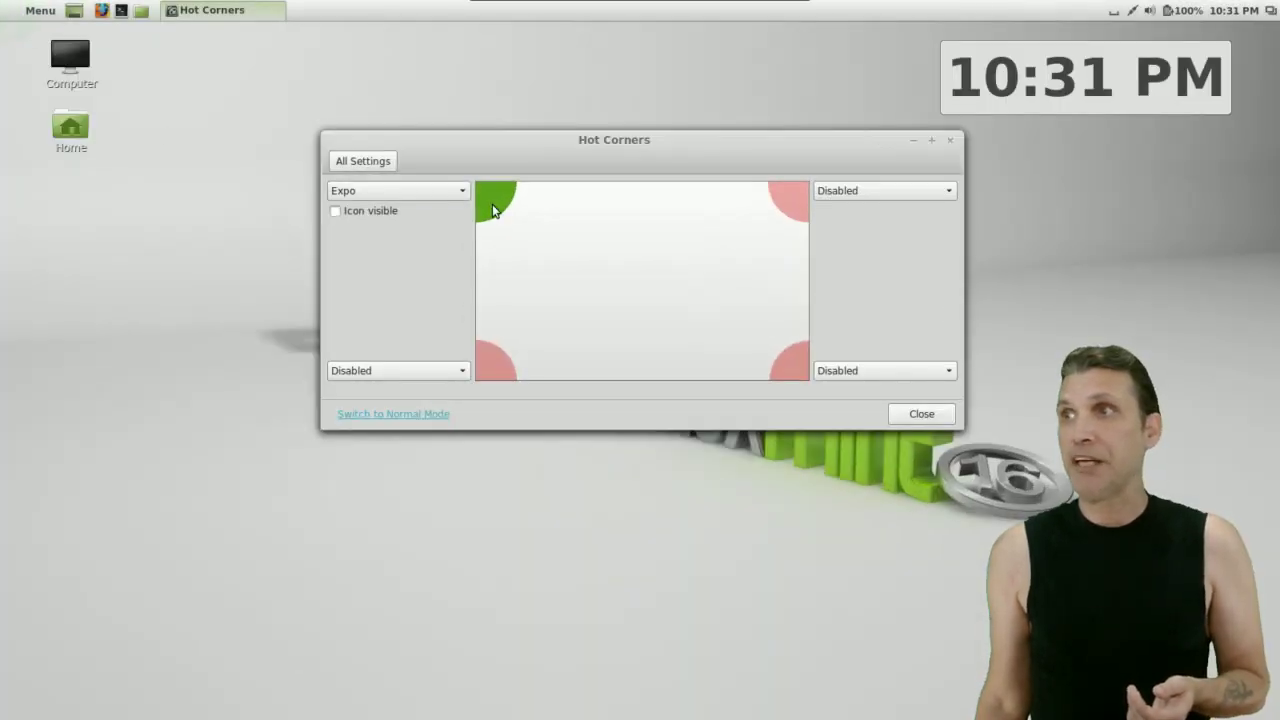
pyautogui.click(458, 199)
pyautogui.click(458, 199)
pyautogui.click(459, 200)
pyautogui.click(426, 170)
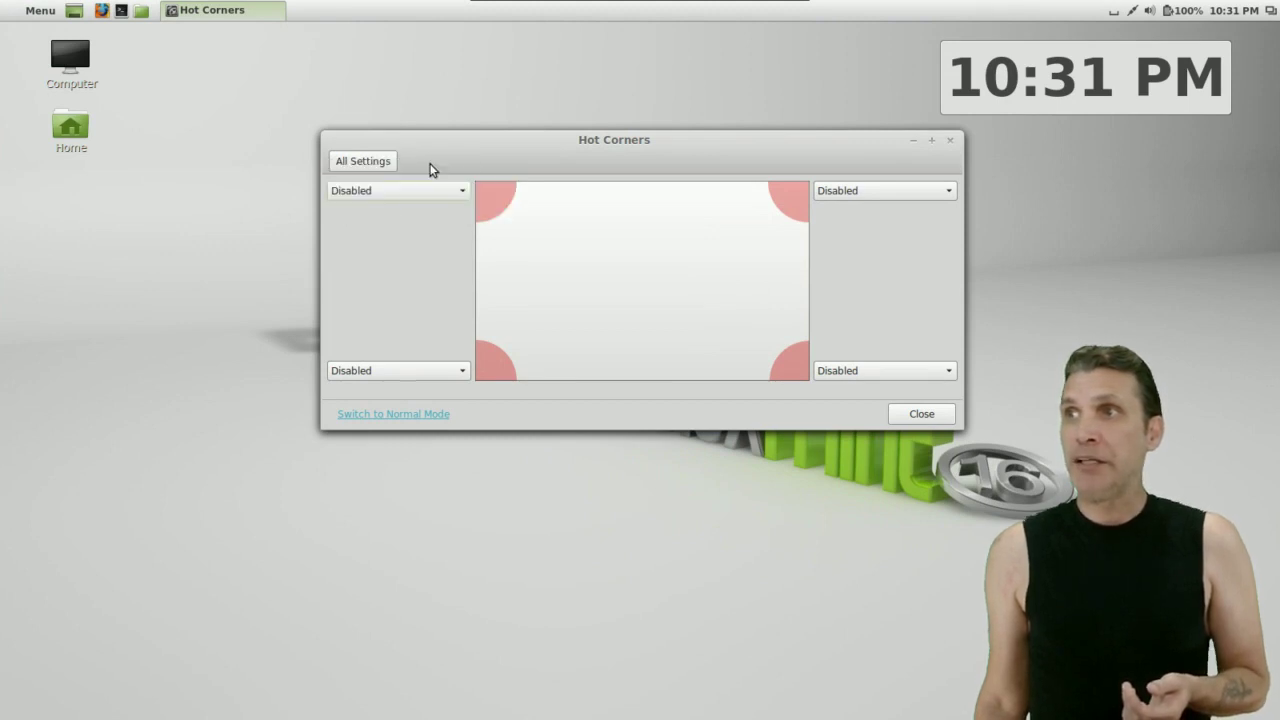
# Set the lower-left hot corner to Expo and test it by bringing up the workspace overview and returning to Workspace 1
pyautogui.click(437, 370)
pyautogui.click(431, 393)
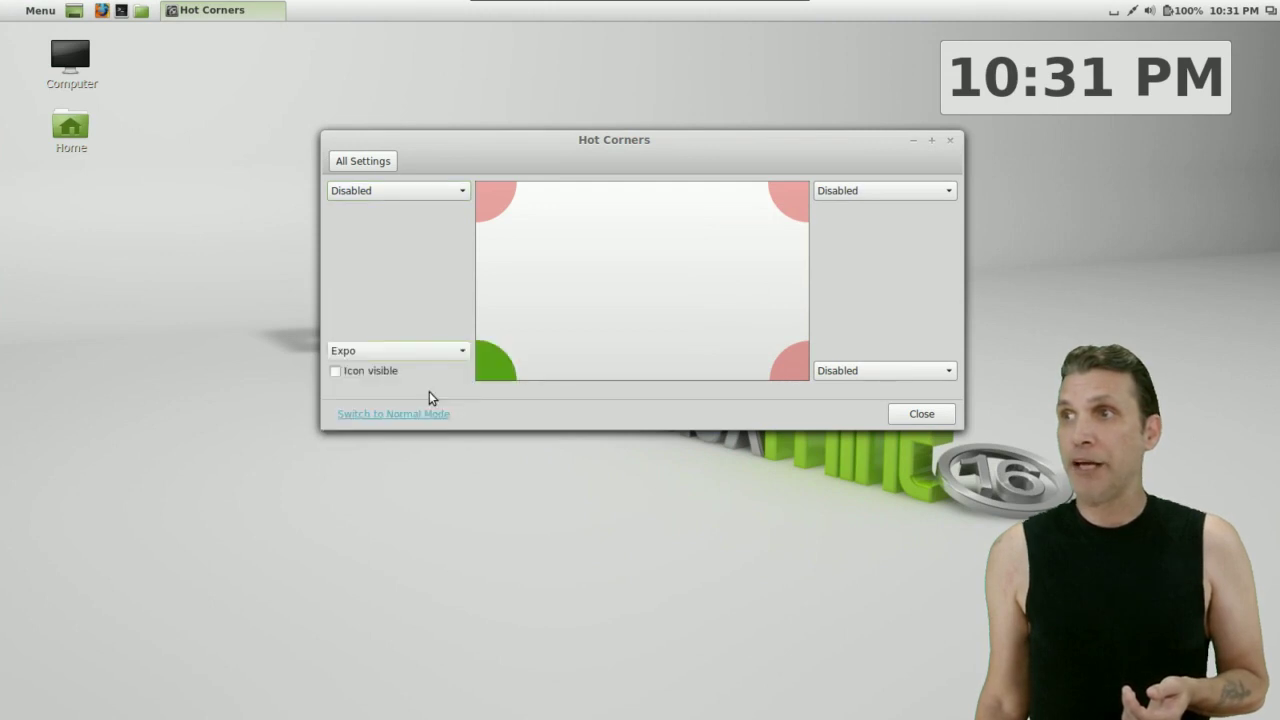
pyautogui.moveTo(1, 718)
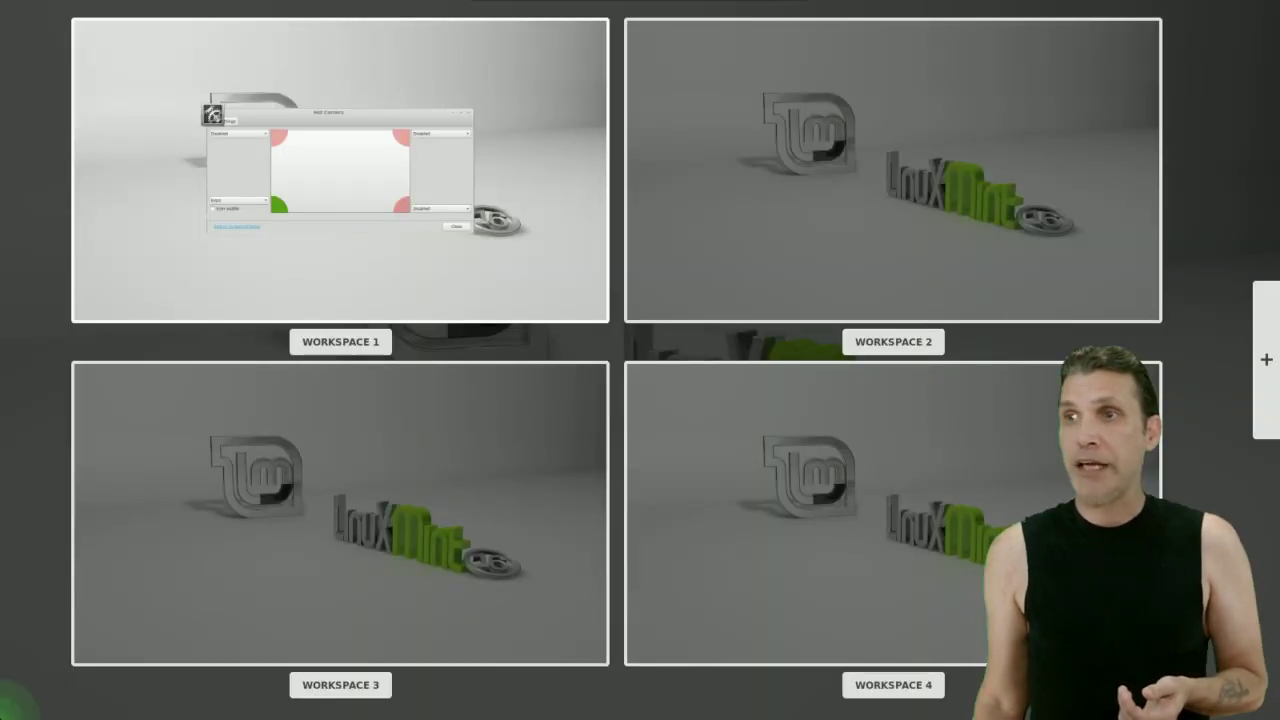
pyautogui.click(357, 229)
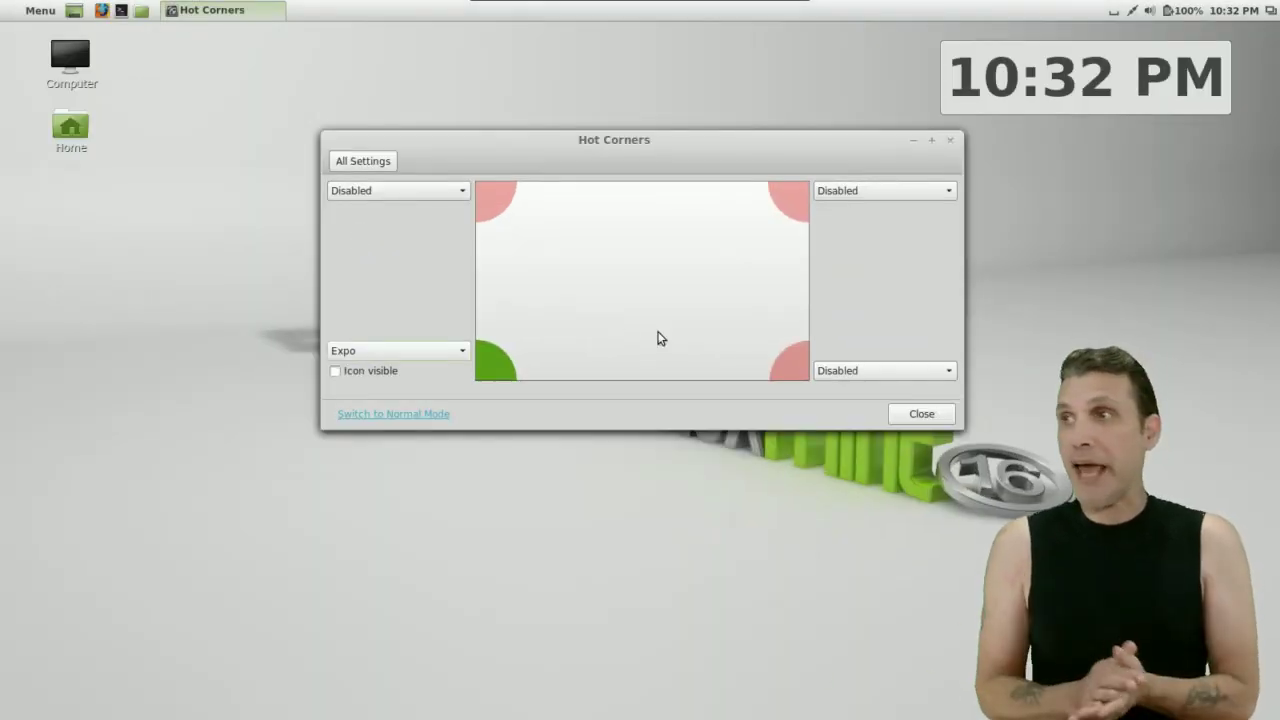
# Review the actions available for the lower-right hot corner, and examine the Panel settings before closing them
pyautogui.click(868, 372)
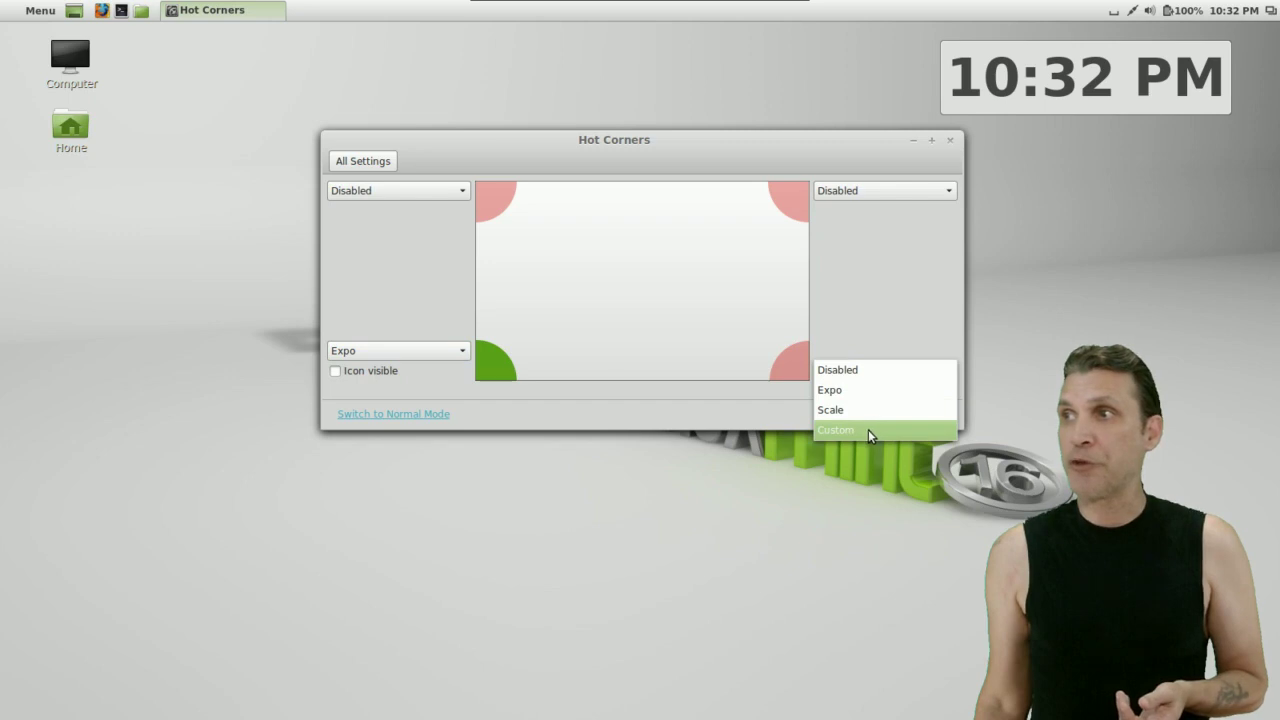
pyautogui.click(735, 398)
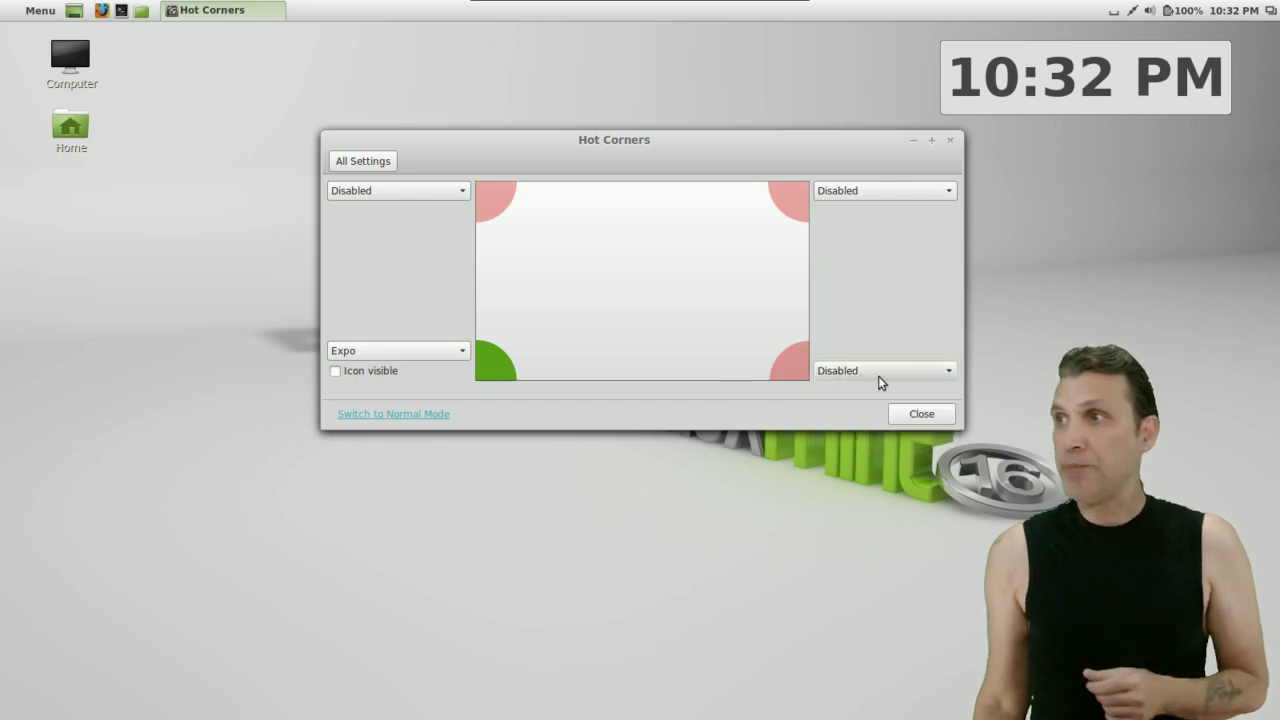
pyautogui.click(363, 161)
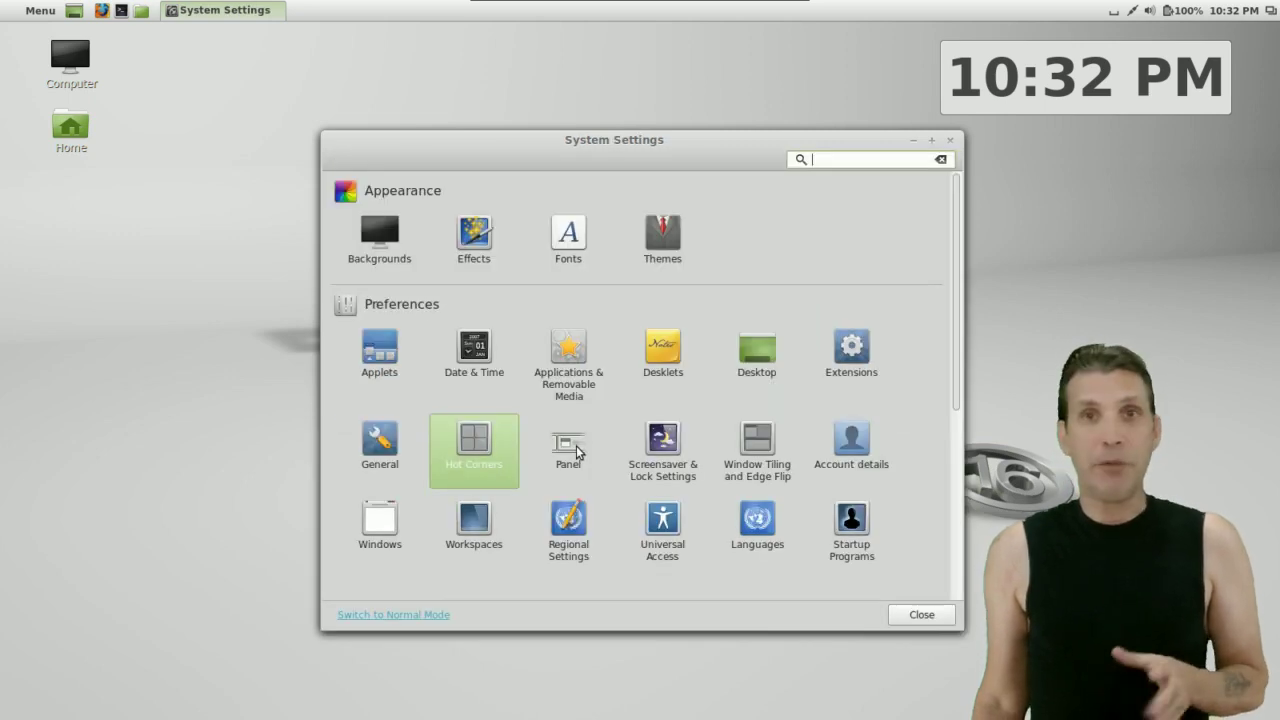
pyautogui.click(576, 450)
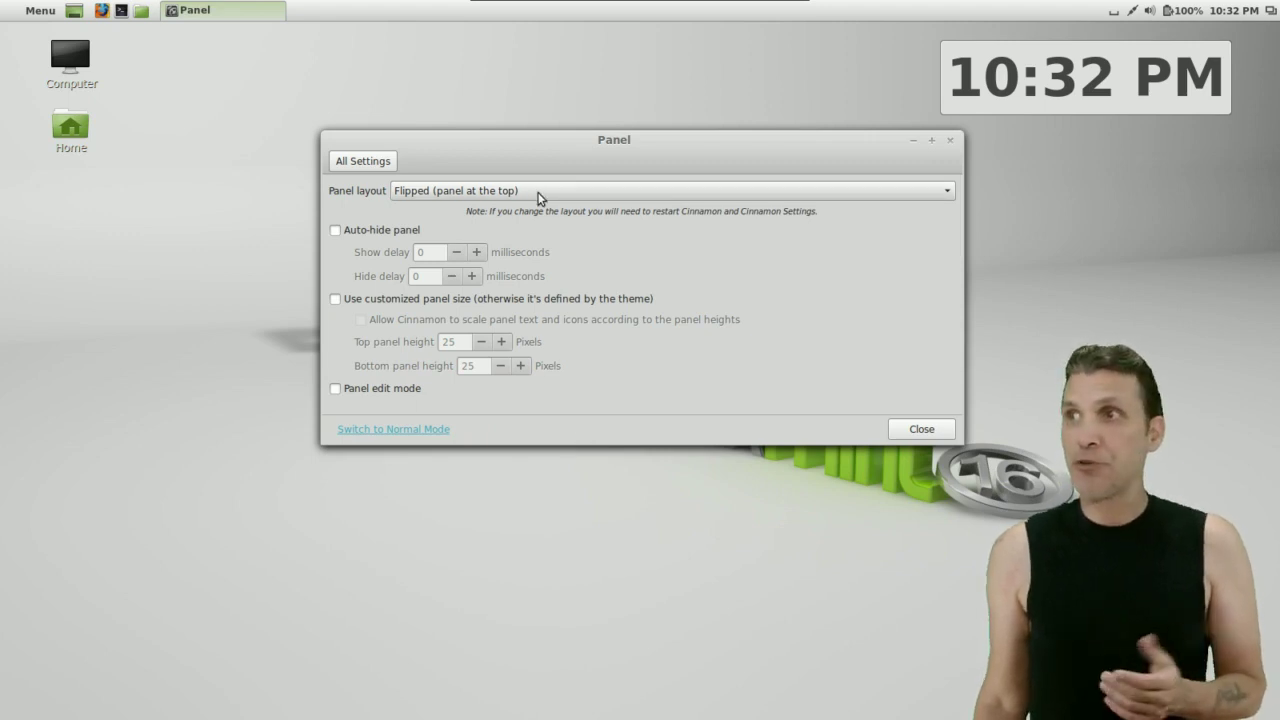
pyautogui.click(903, 431)
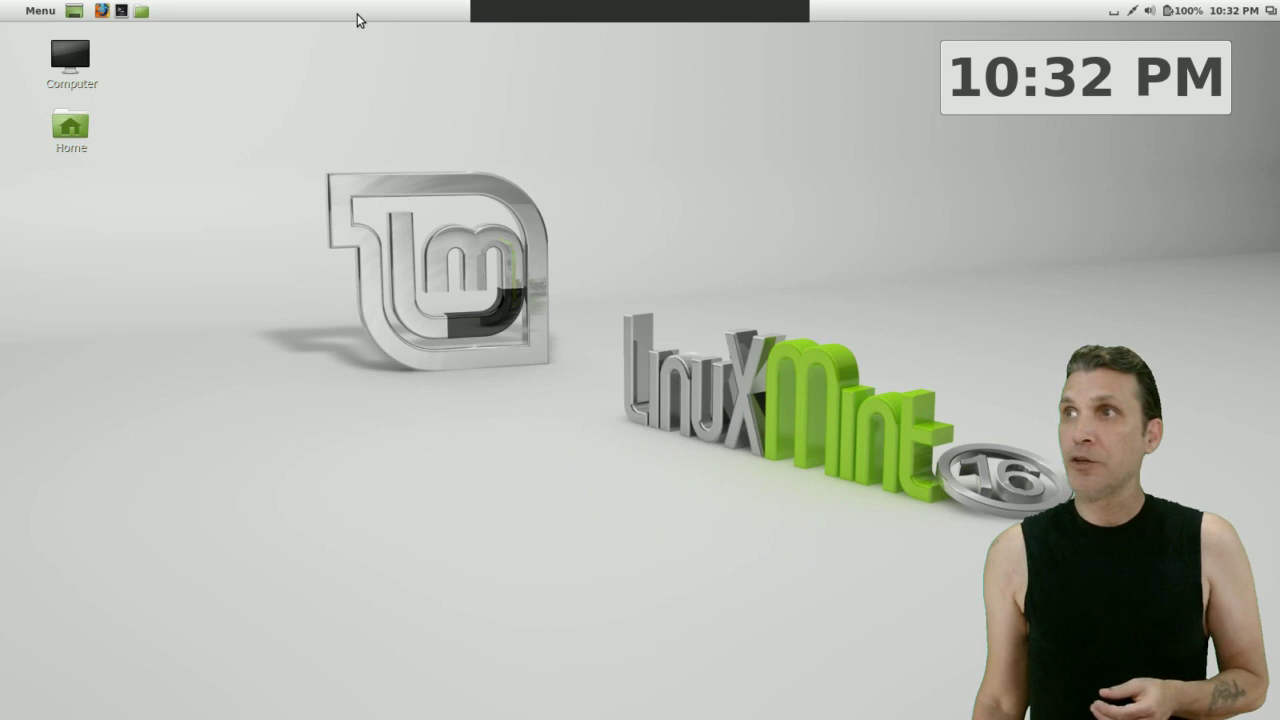
# Switch panel edit mode on and off again for the desktop panel
pyautogui.rightClick(358, 17)
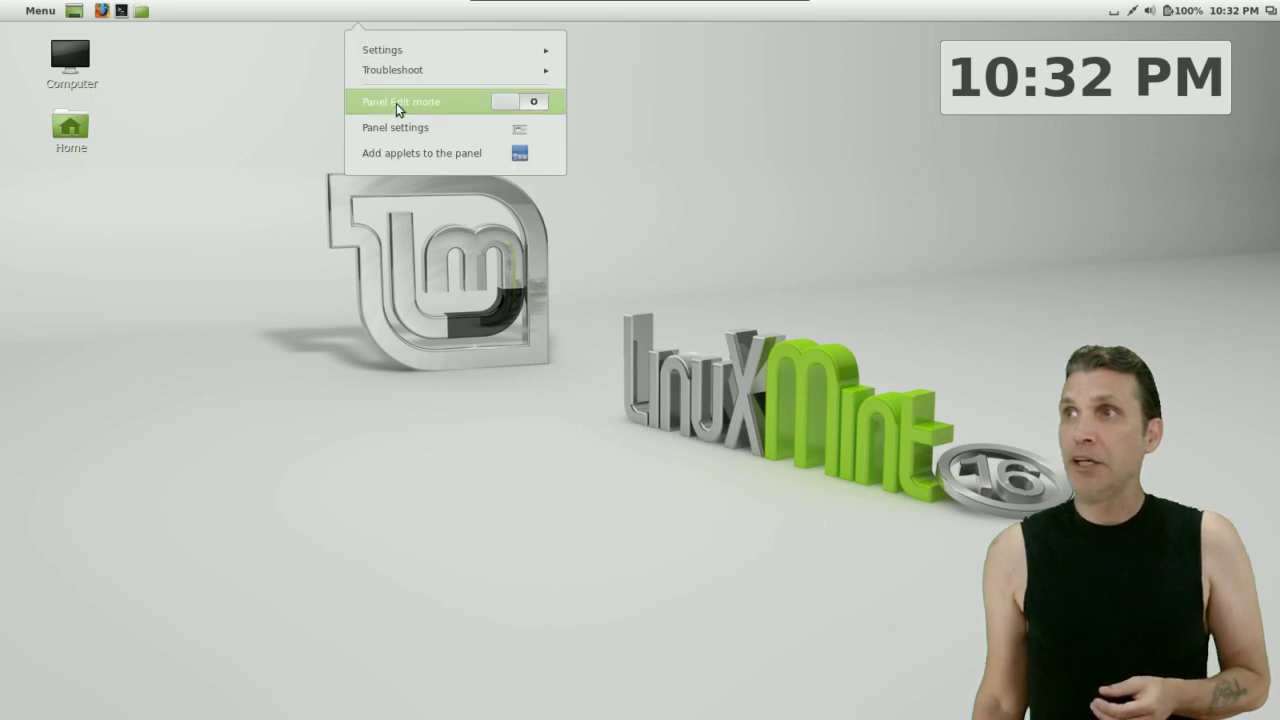
pyautogui.click(506, 110)
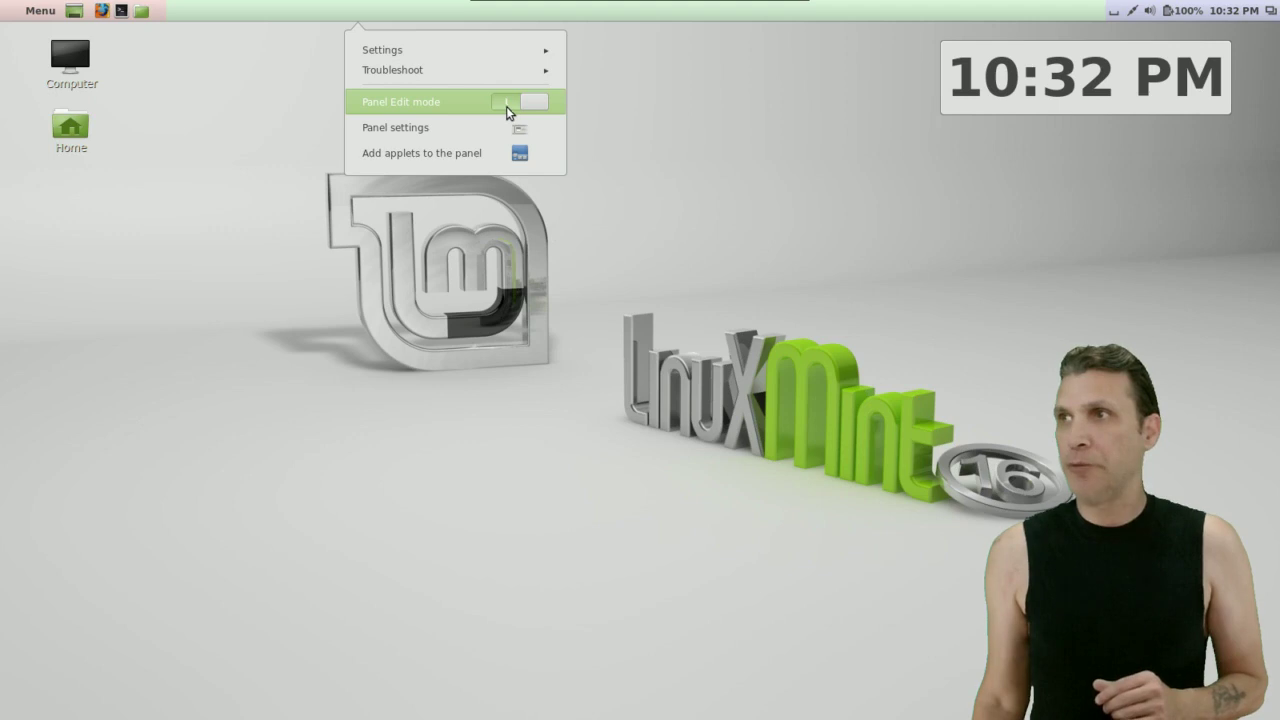
pyautogui.click(507, 102)
# Browse the applications menu's categories, from Accessories, Graphics and Office through Sound & Video, Administration and Places
pyautogui.press('super')
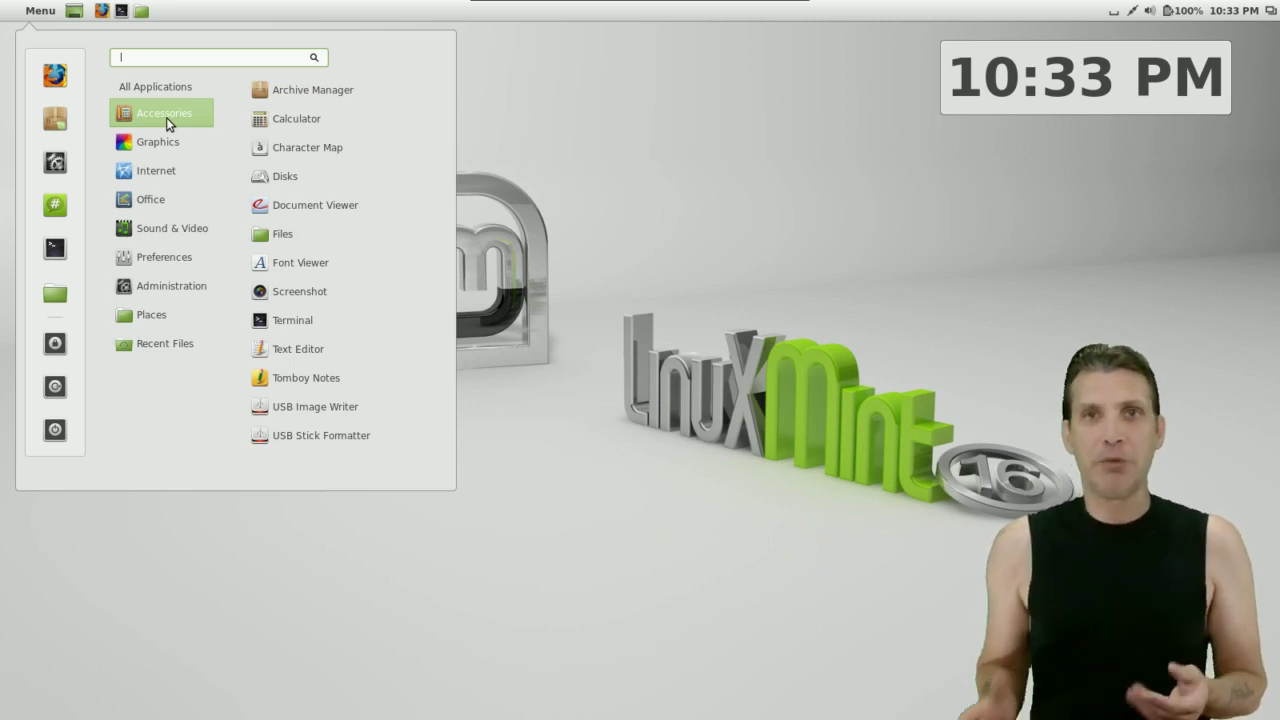
pyautogui.moveTo(156, 141)
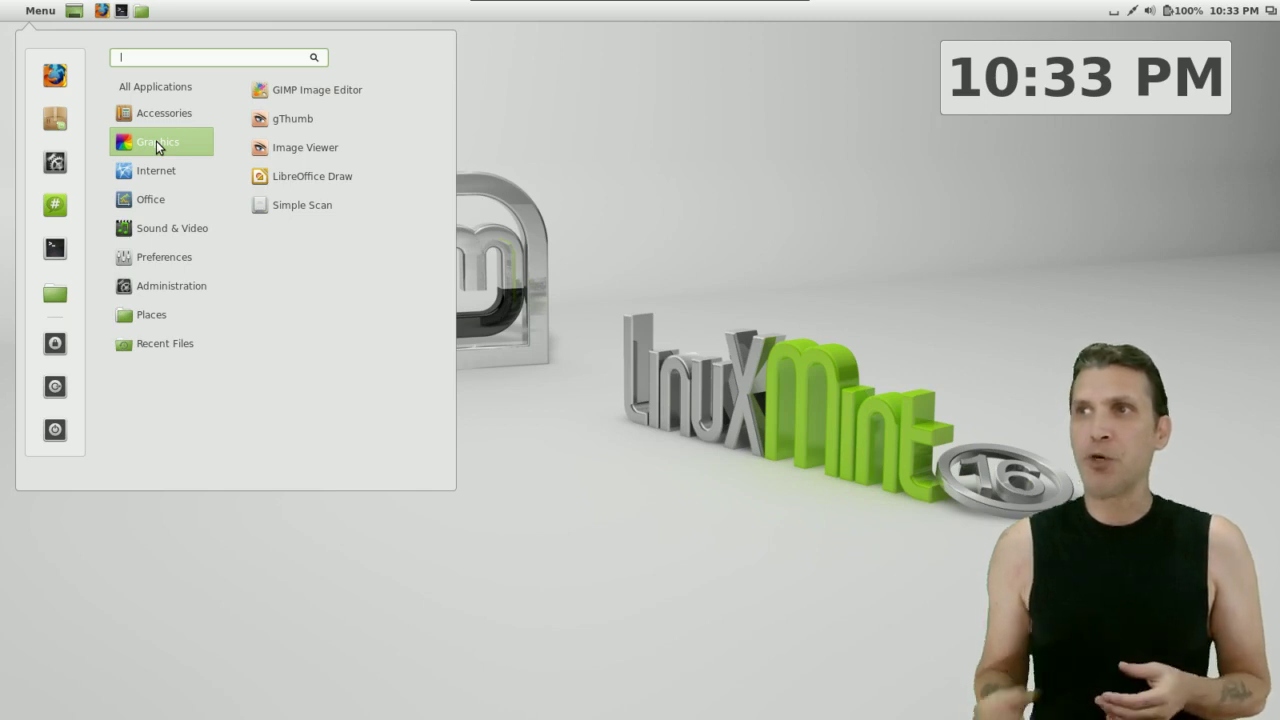
pyautogui.moveTo(155, 171)
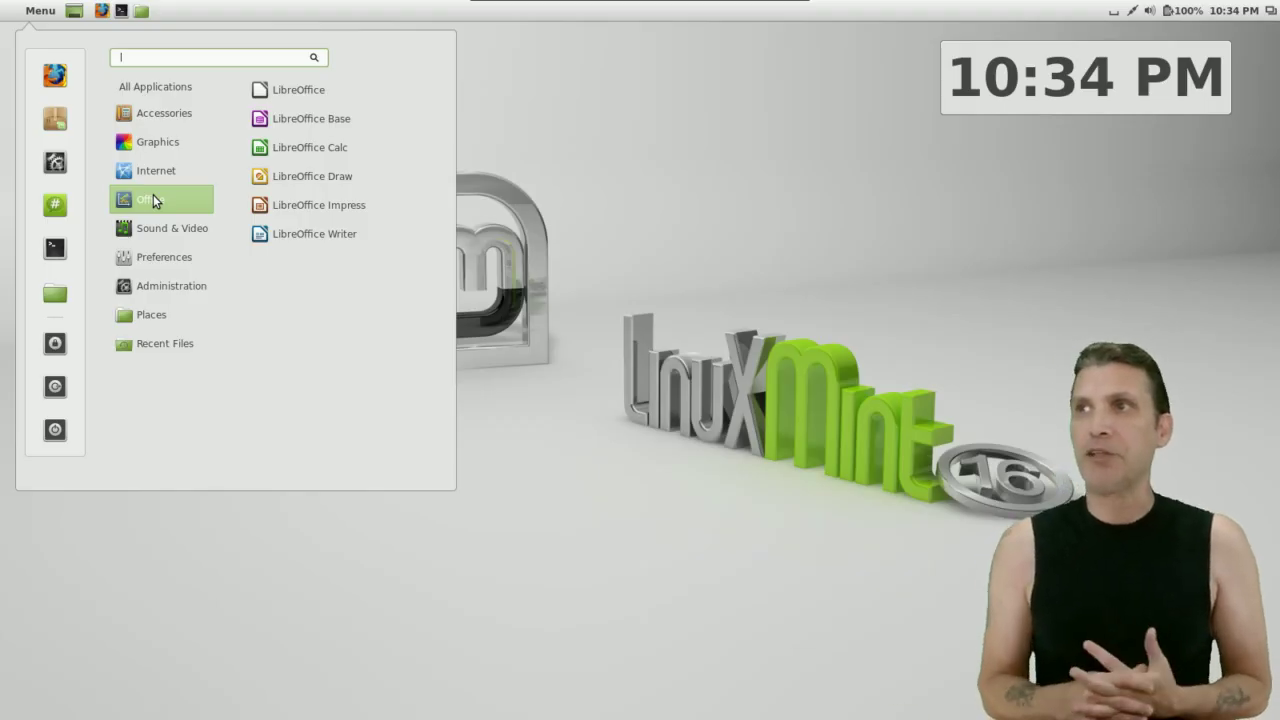
pyautogui.moveTo(132, 240)
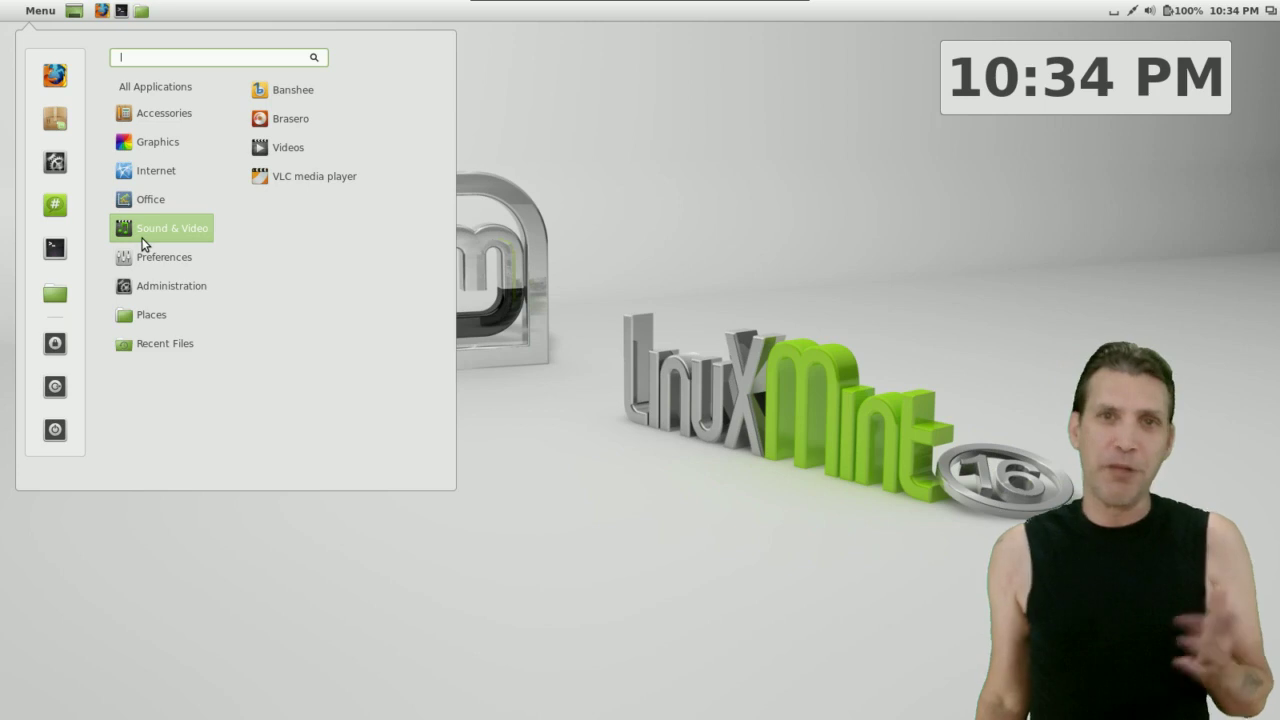
pyautogui.moveTo(143, 258)
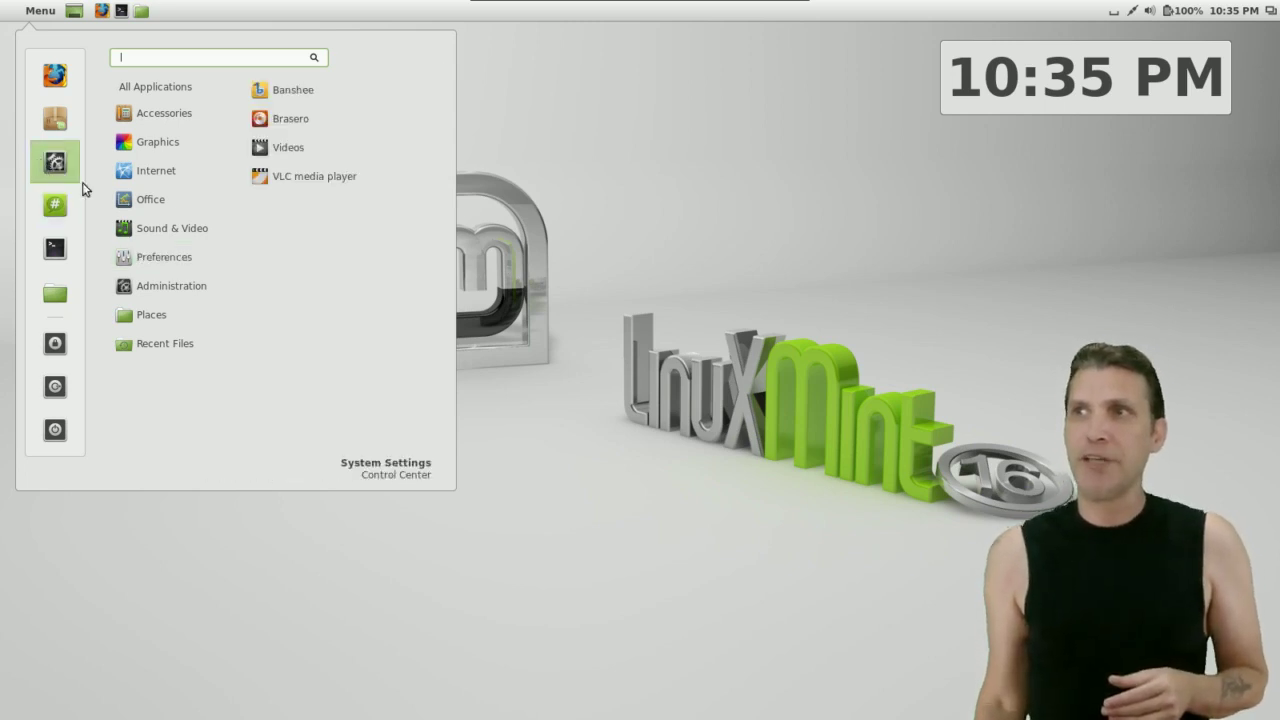
pyautogui.moveTo(170, 288)
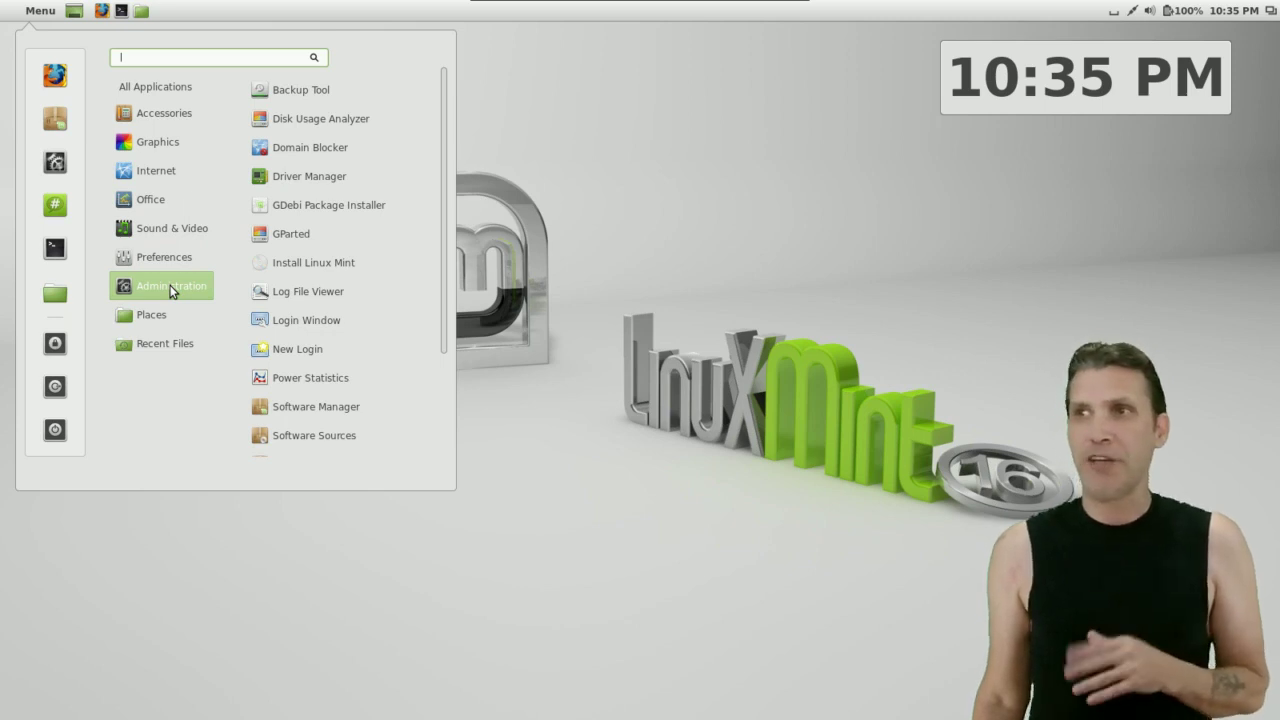
pyautogui.moveTo(157, 318)
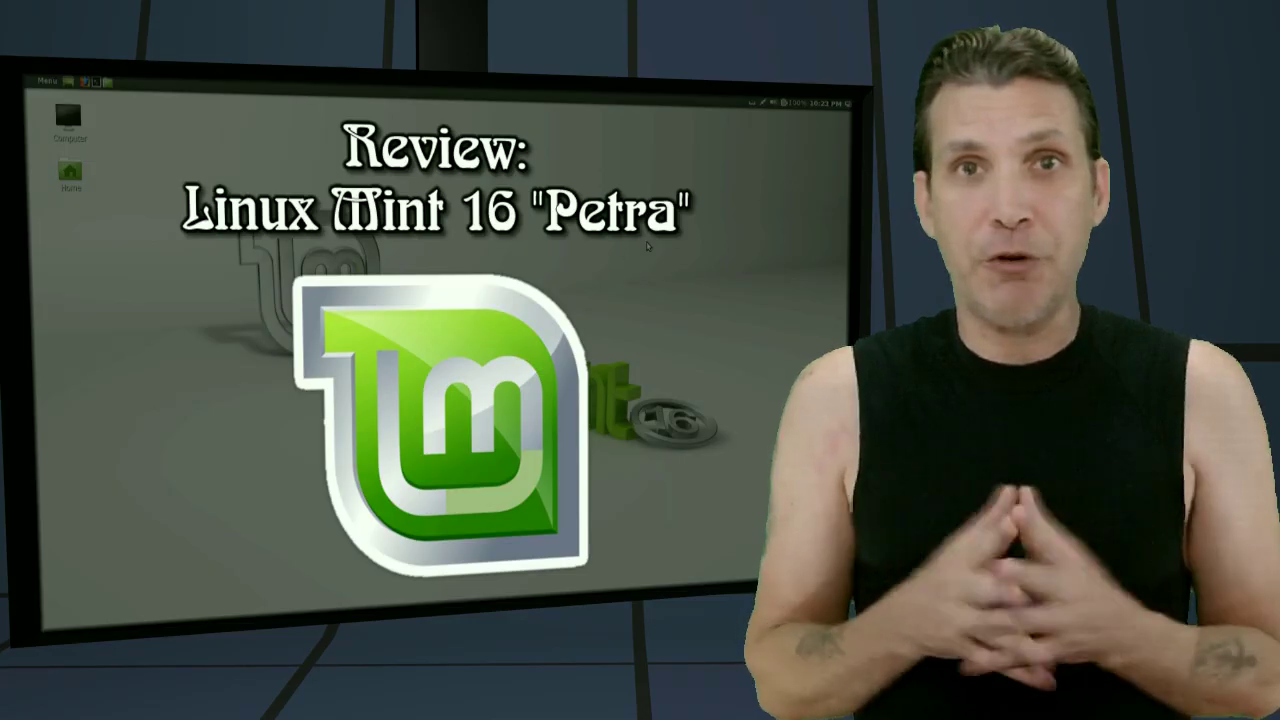
pyautogui.click(797, 103)
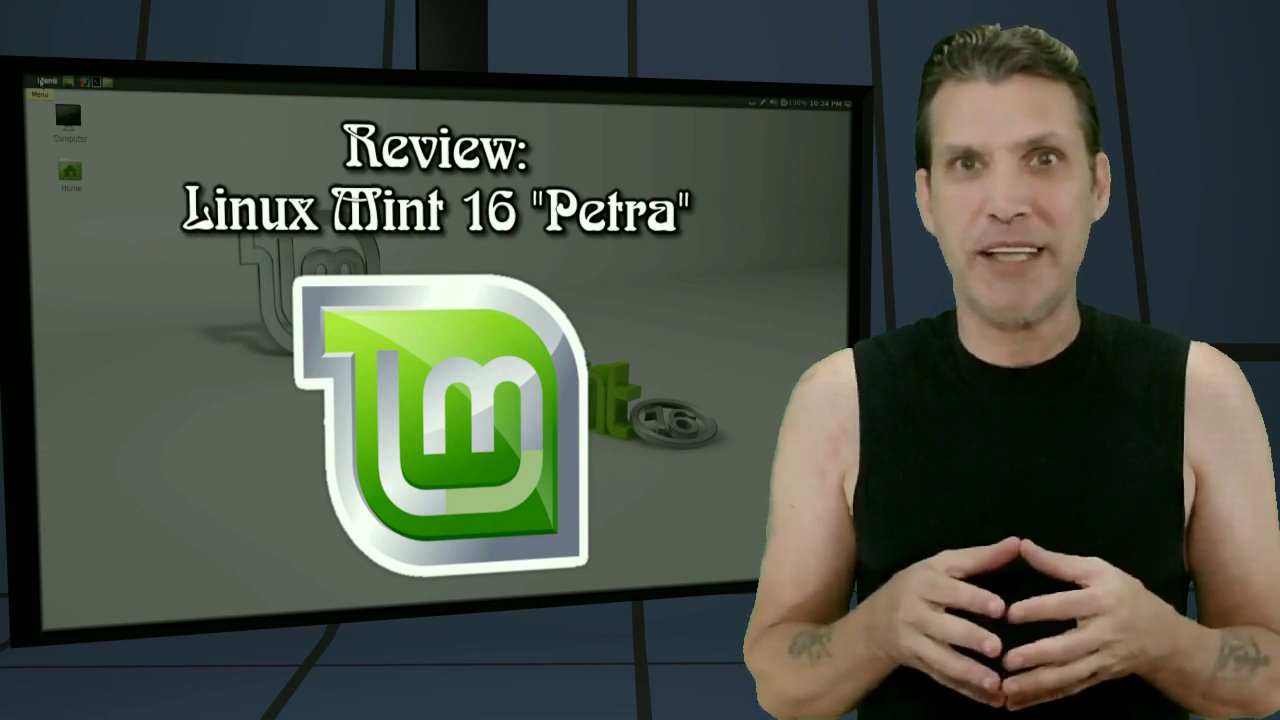
pyautogui.click(44, 80)
pyautogui.click(63, 317)
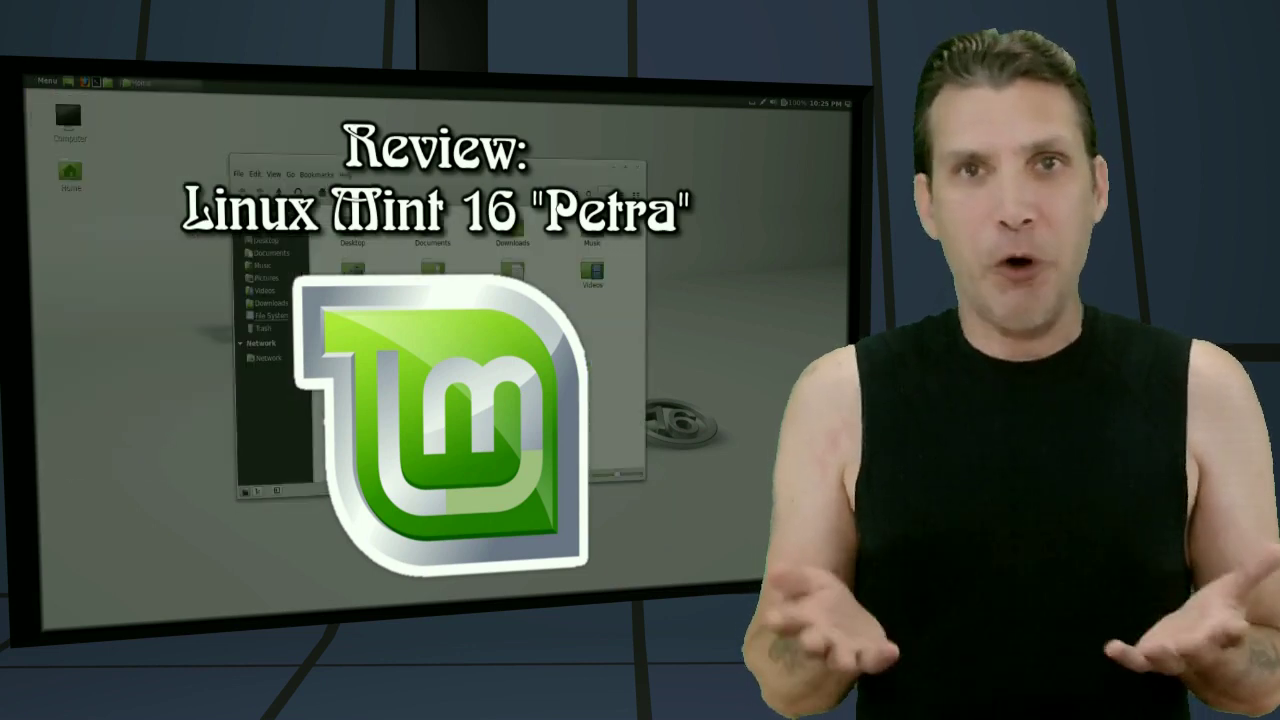